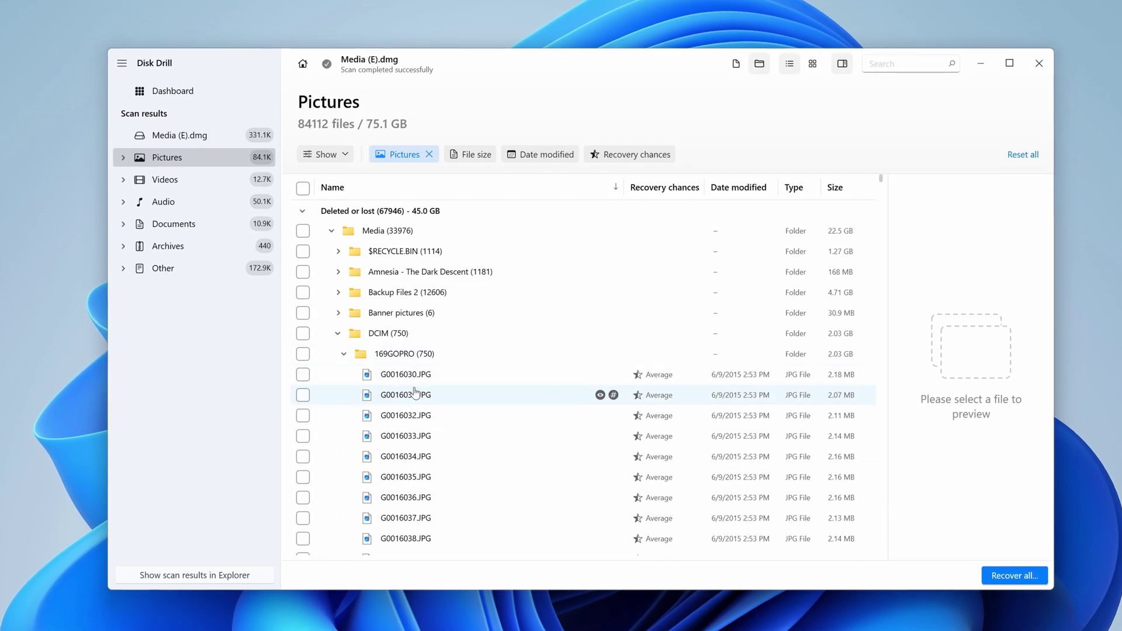
Preview recovered GoPro photos G0016030, G0016031, G0016038 and G0016047 in the Pictures list.
left_click(416, 383)
left_click(412, 402)
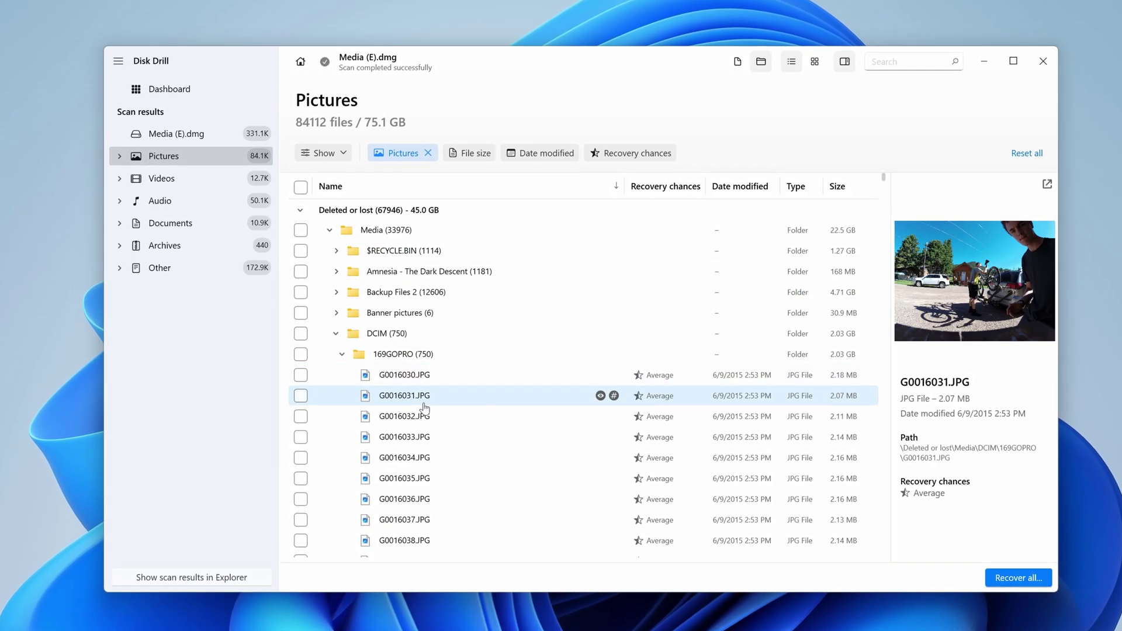
scroll(409, 413, "down", 3)
left_click(410, 414)
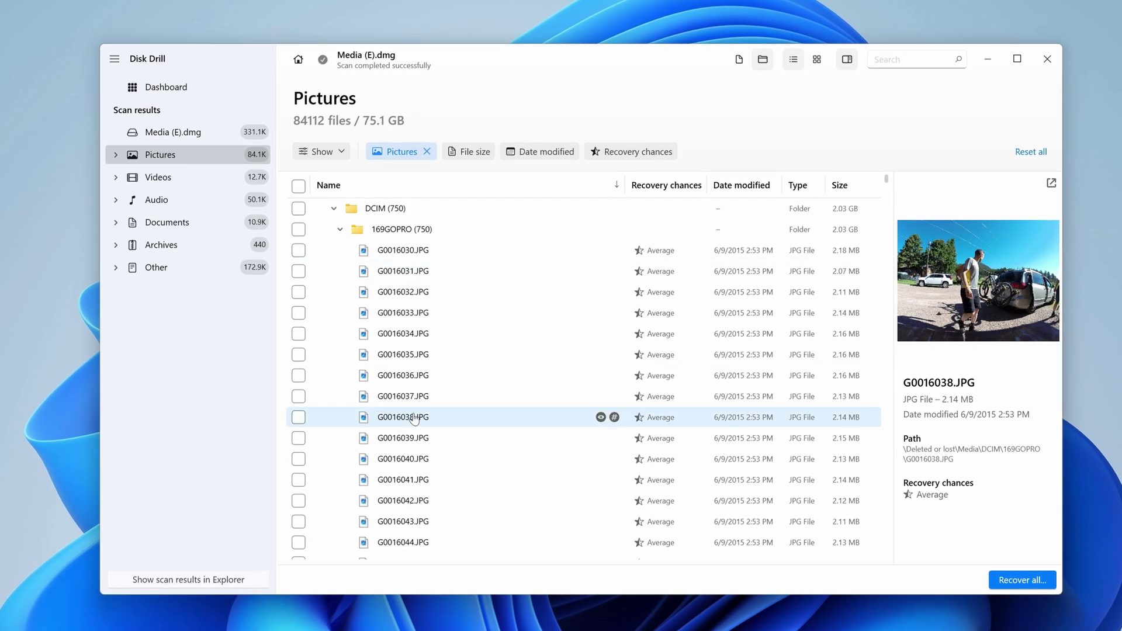
scroll(415, 416, "down", 3)
scroll(418, 418, "down", 3)
left_click(418, 417)
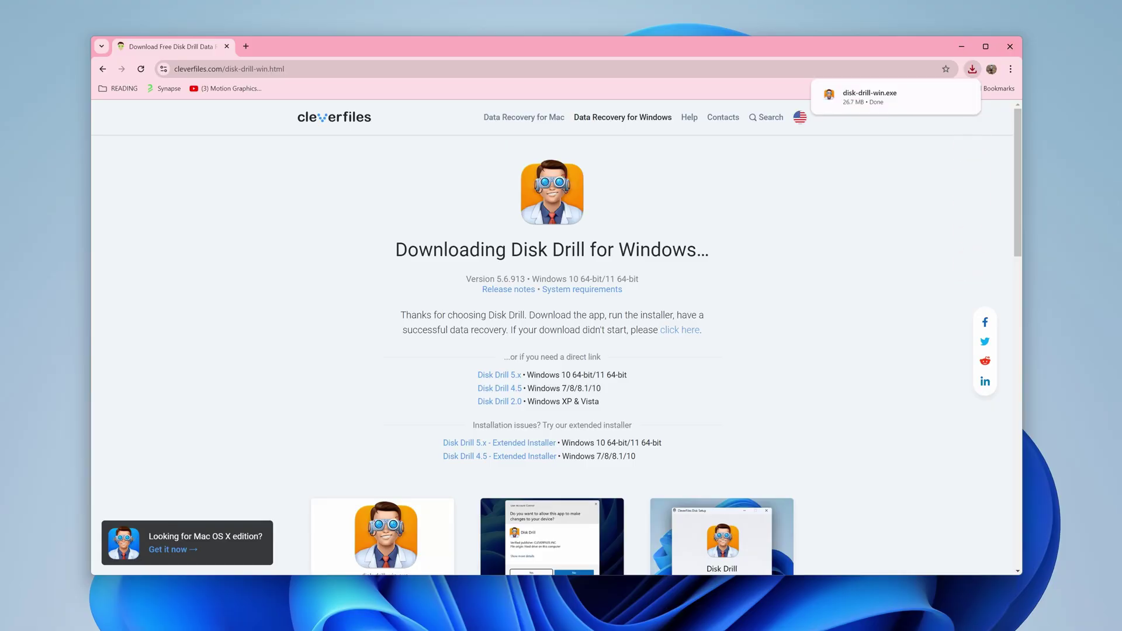
Install Disk Drill from disk-drill-win.exe and launch it from its desktop shortcut.
left_click(869, 106)
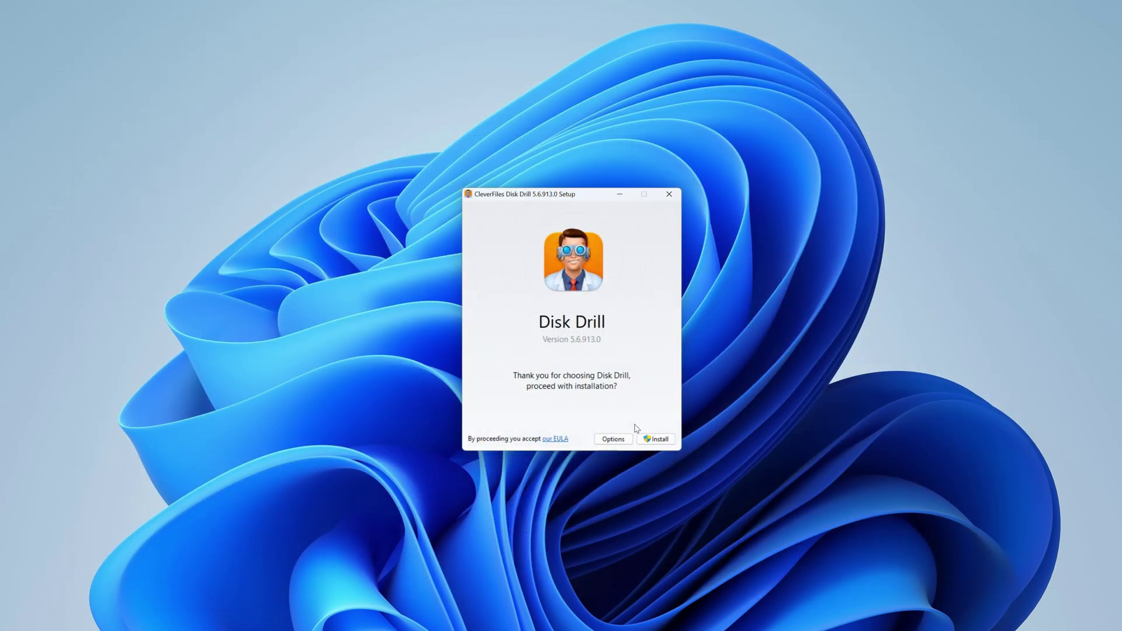
left_click(648, 440)
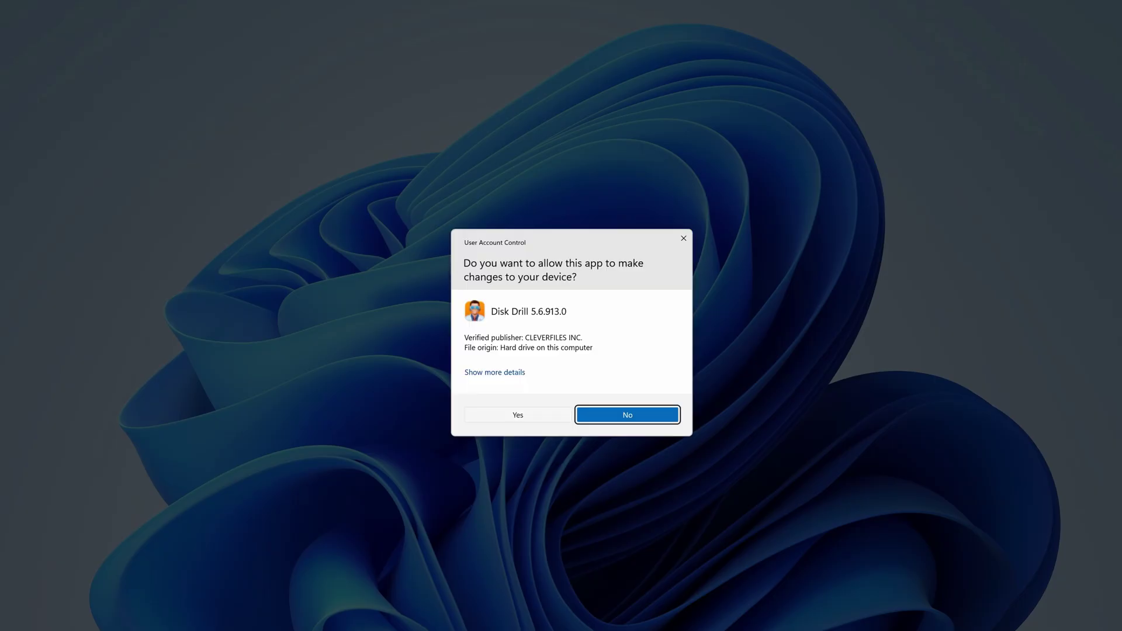
left_click(556, 416)
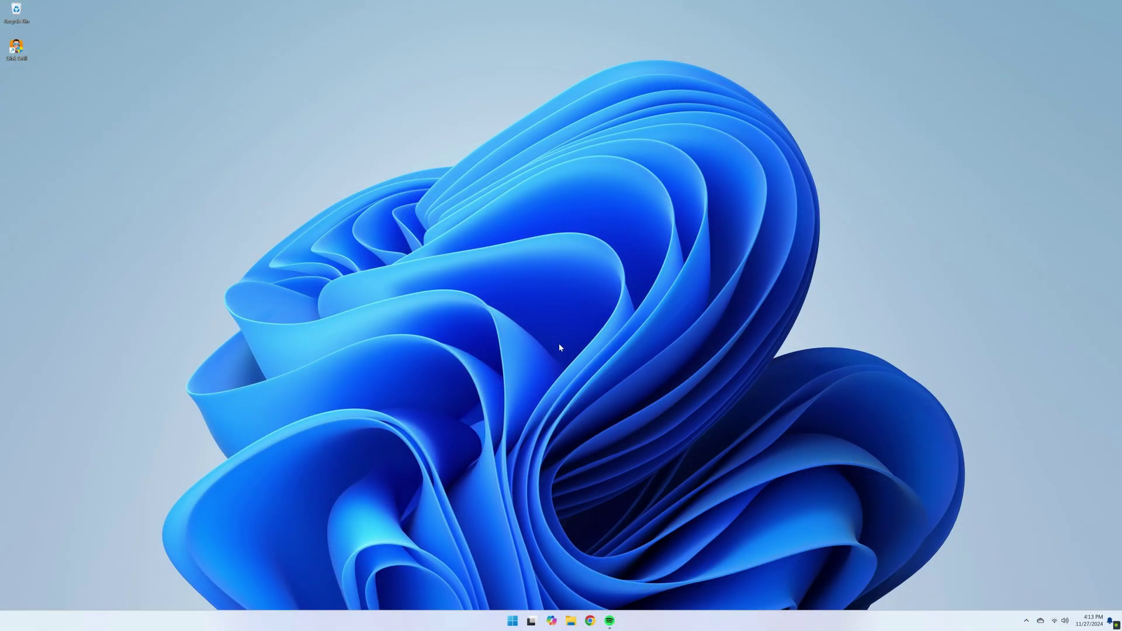
double_click(16, 49)
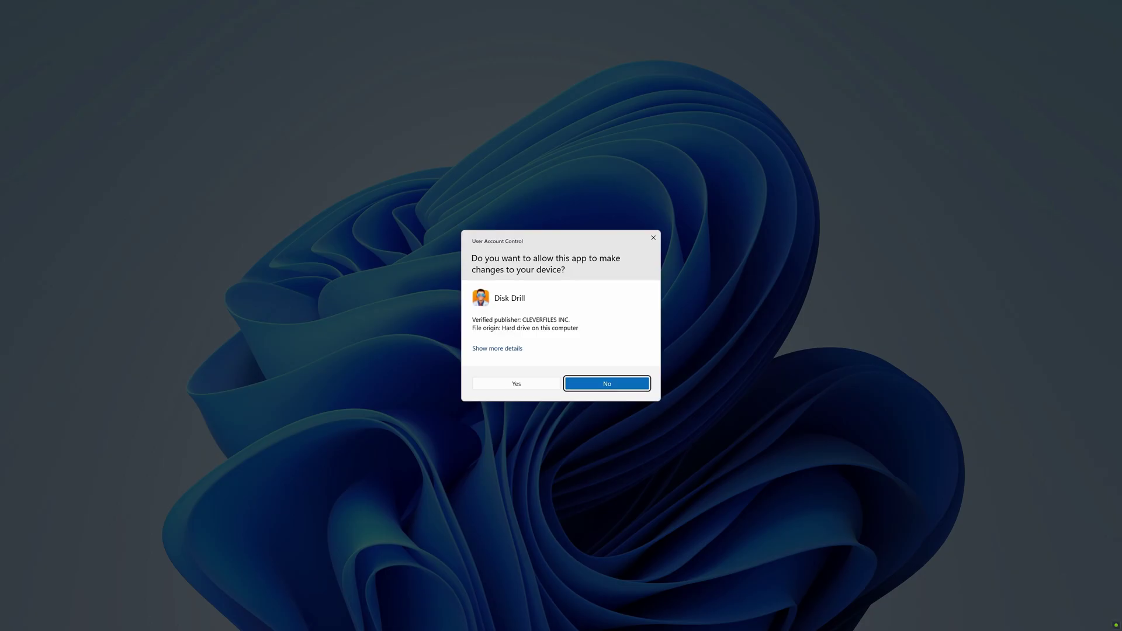
left_click(493, 381)
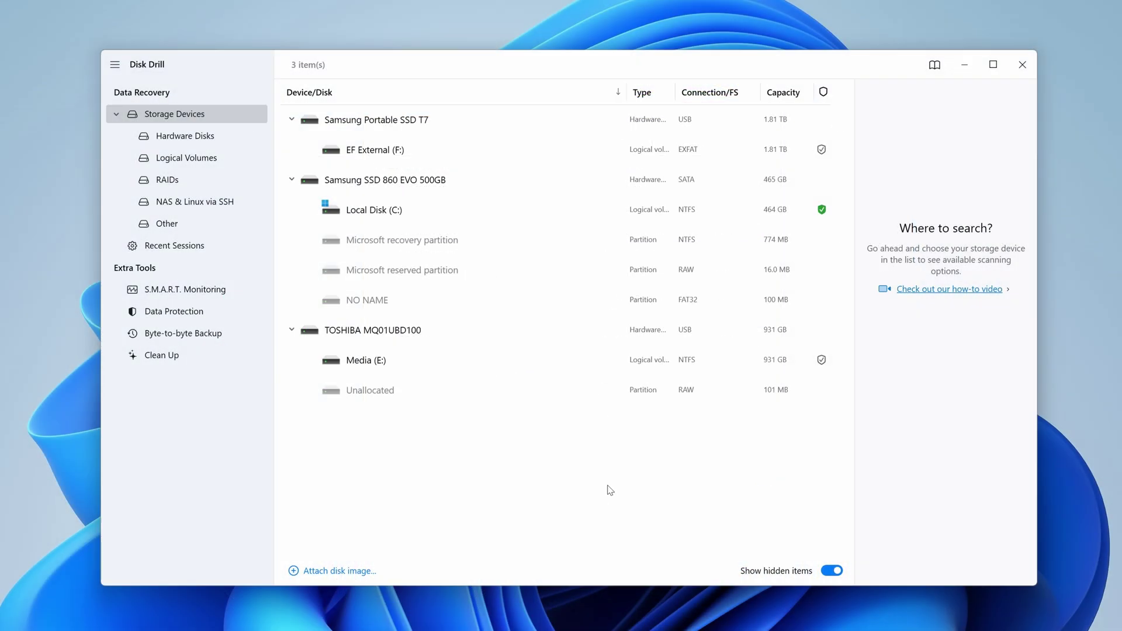
Start a byte-to-byte backup of the Media (E:) drive.
left_click(219, 333)
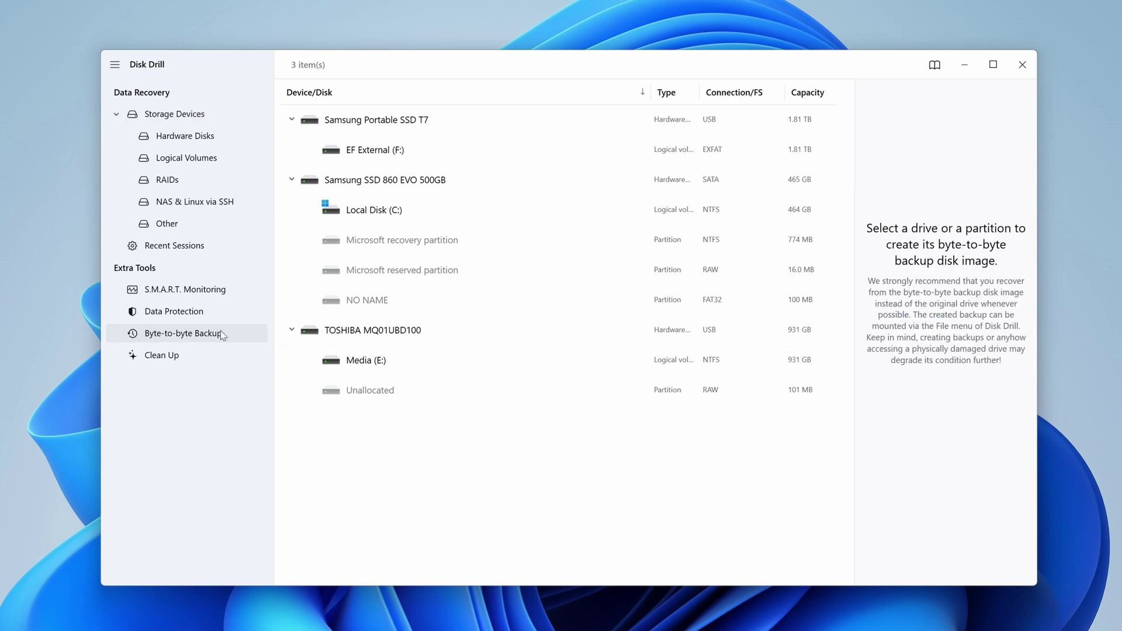
left_click(351, 368)
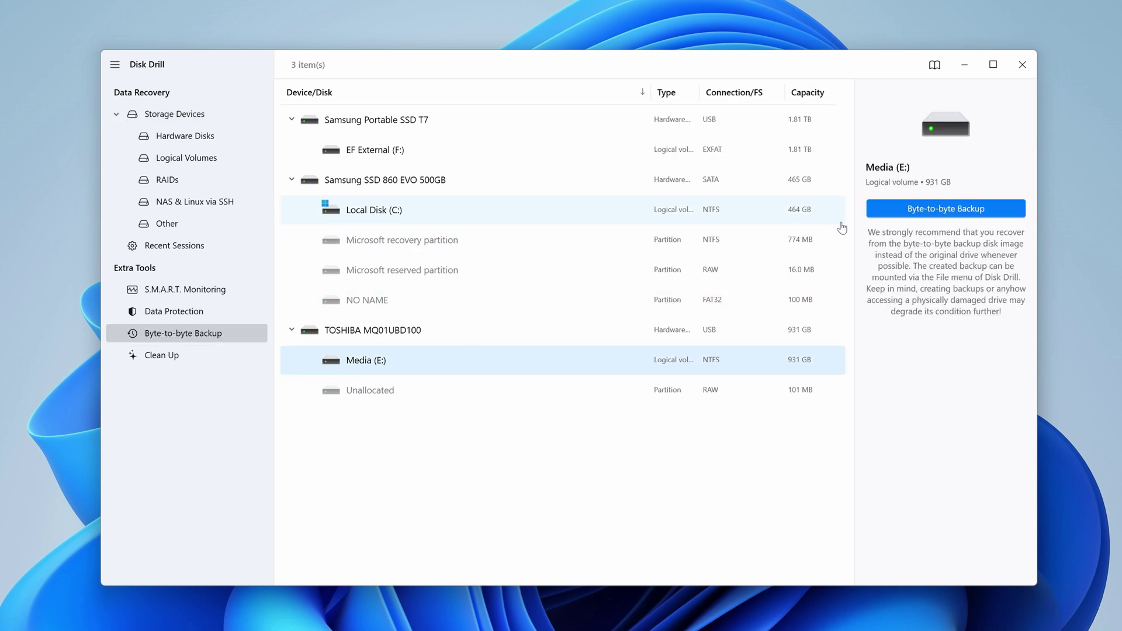
left_click(875, 212)
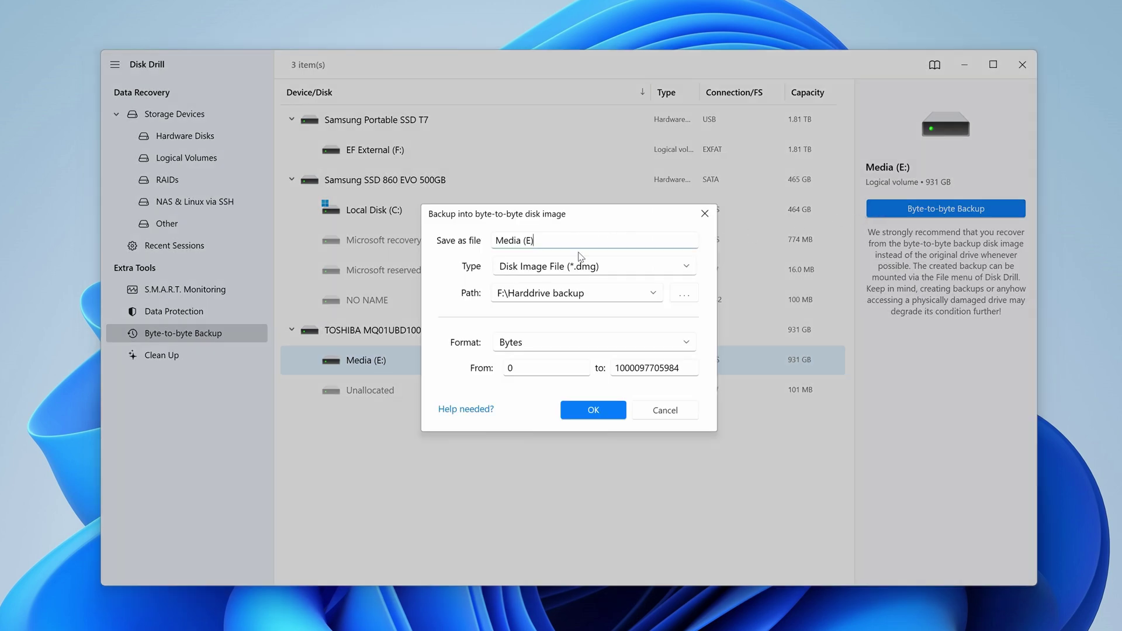
Save the disk image to F:\Harddrive backup and create it.
left_click(684, 297)
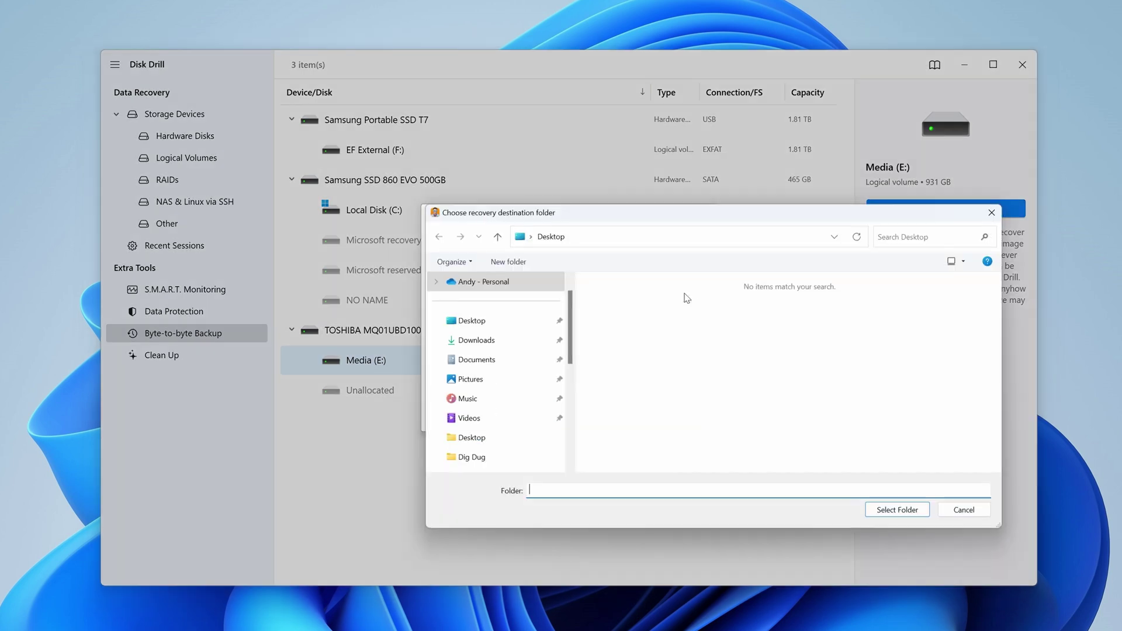
scroll(515, 403, "down", 5)
left_click(486, 345)
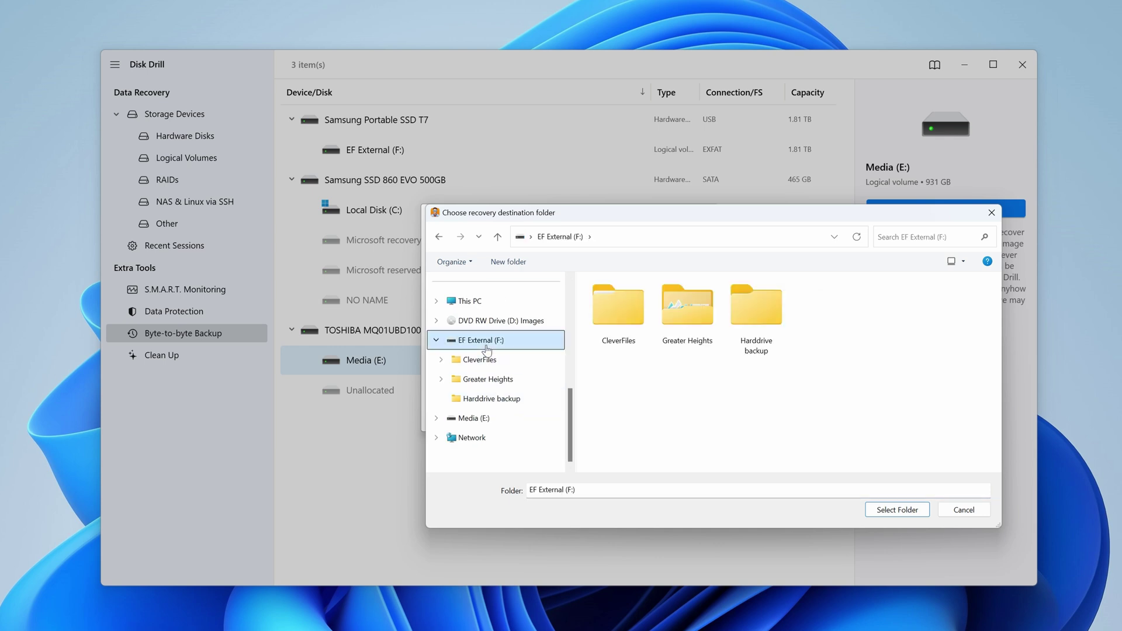
left_click(740, 325)
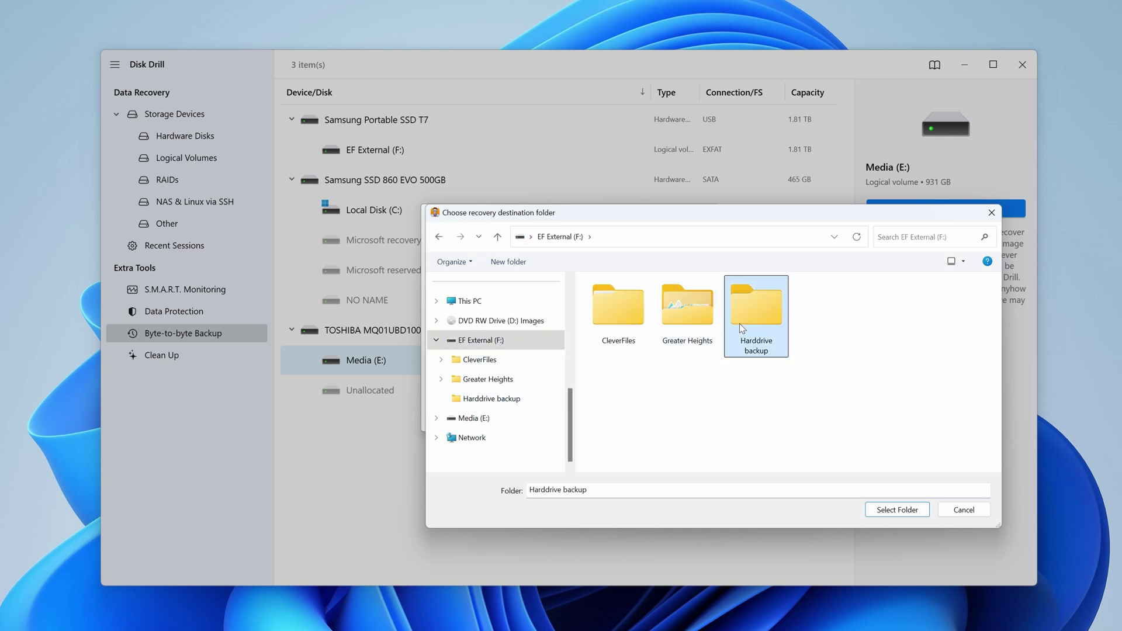
left_click(915, 517)
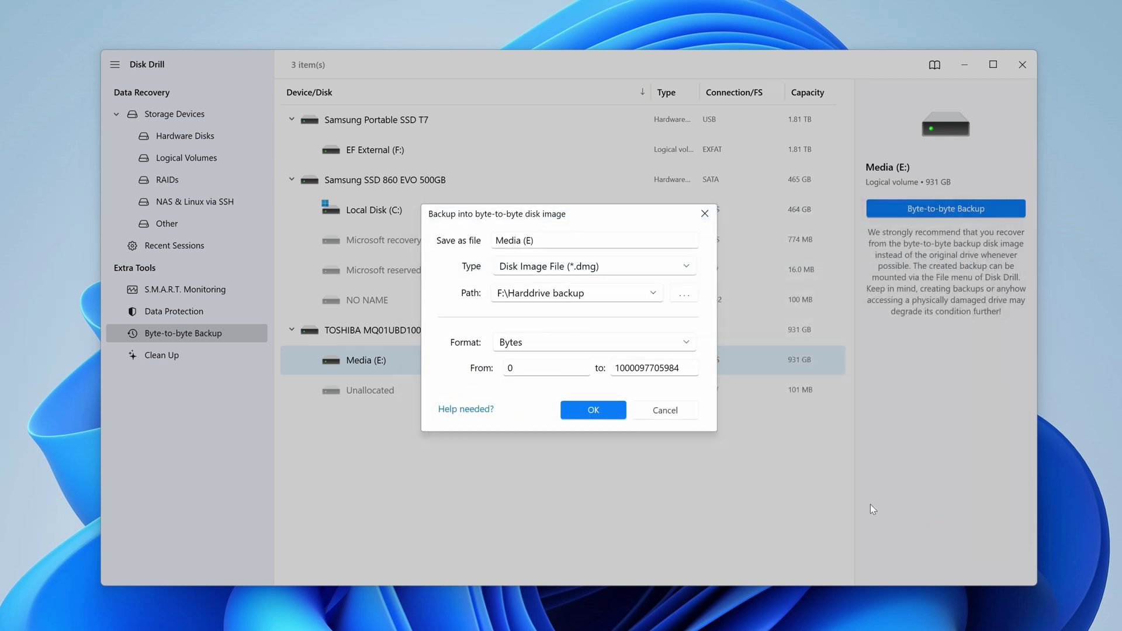
left_click(587, 410)
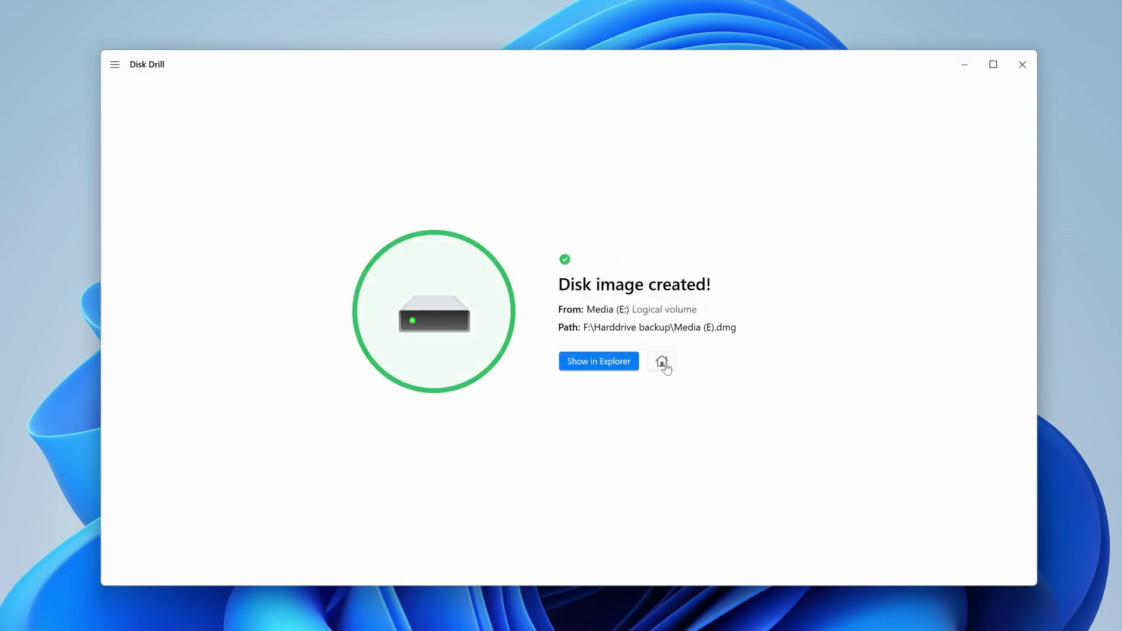
Attach the Media (E) disk image from F:\Harddrive backup under Storage Devices.
left_click(662, 363)
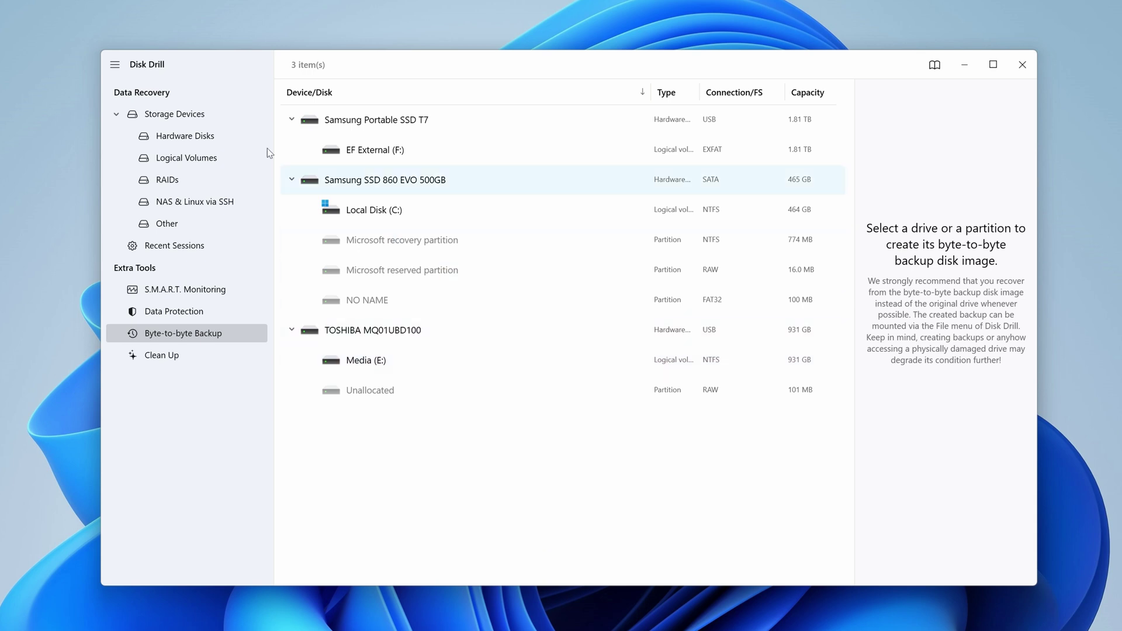
left_click(217, 116)
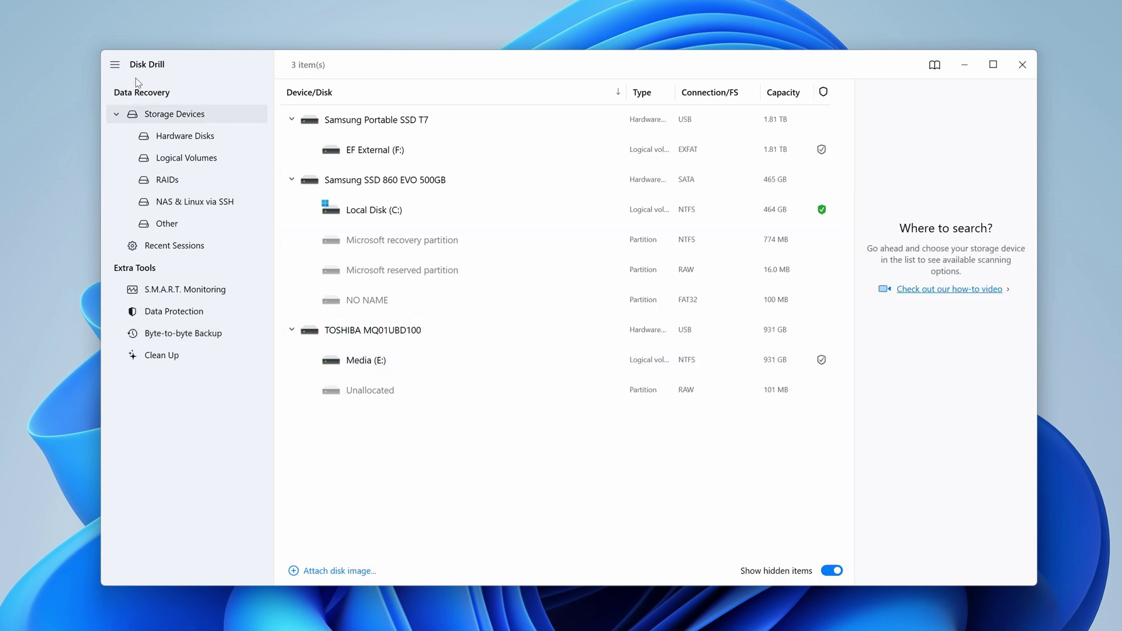
left_click(115, 65)
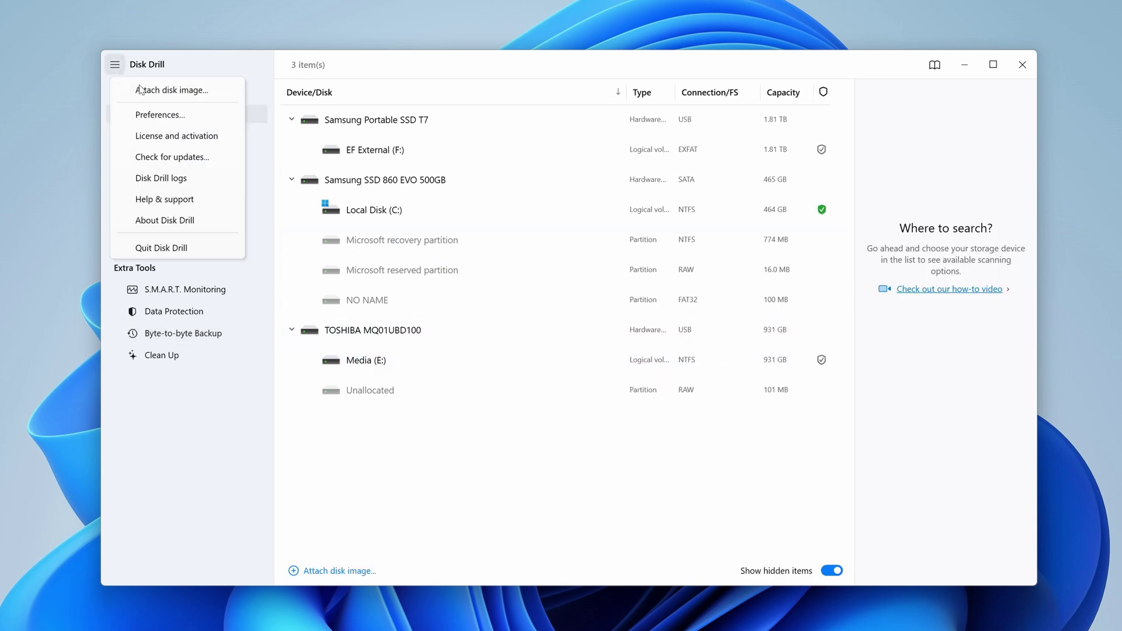
left_click(142, 90)
left_click(286, 147)
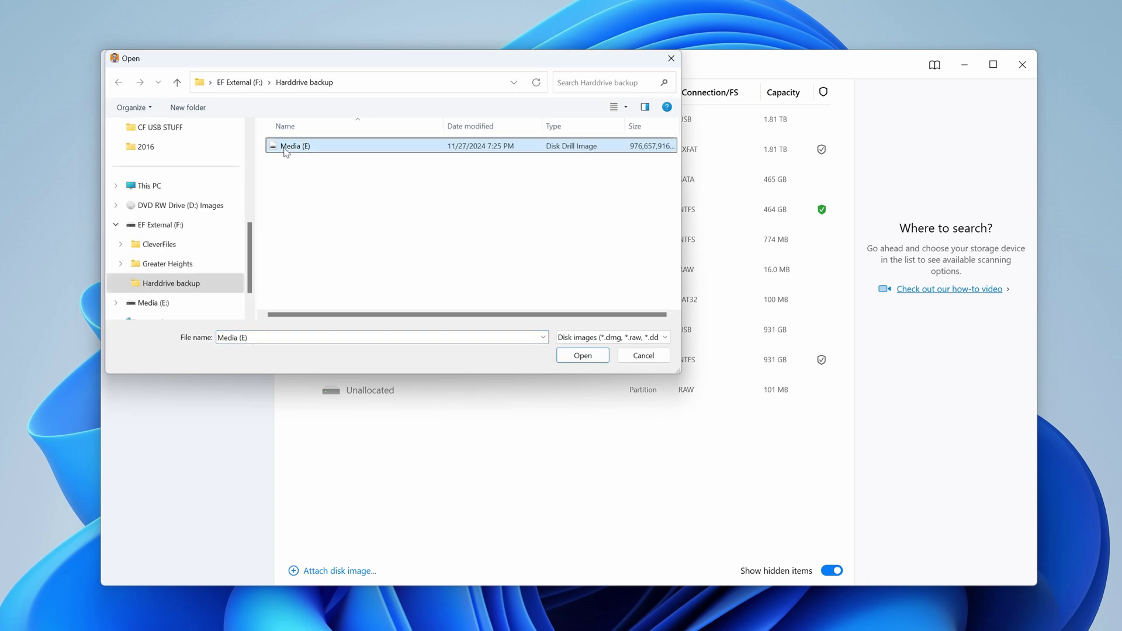
left_click(582, 356)
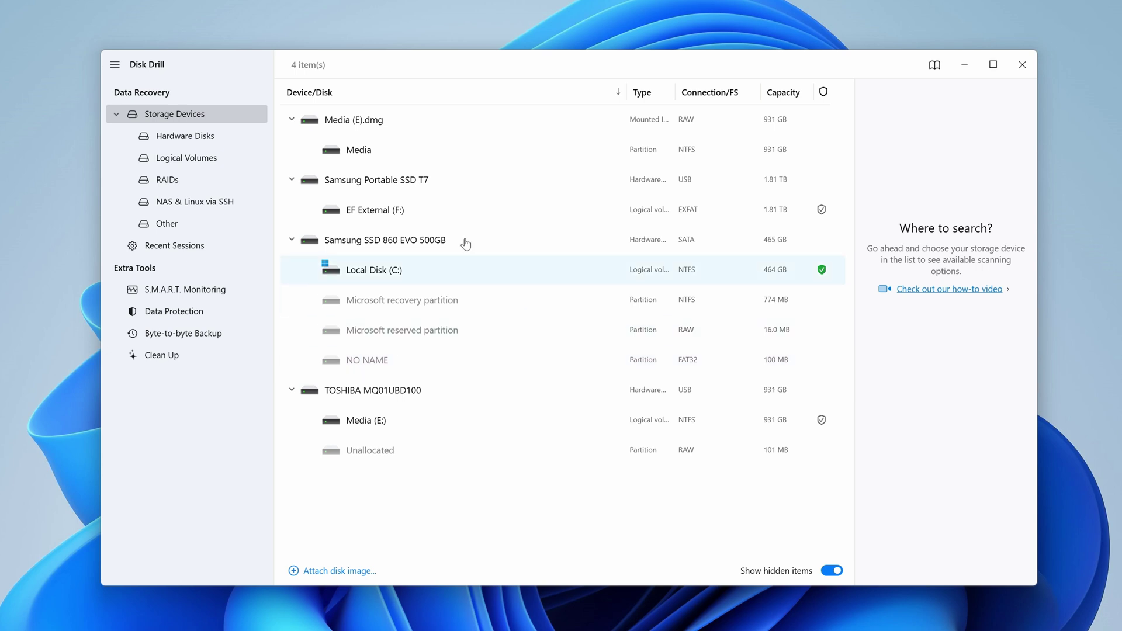
Scan Media (E).dmg for lost data and review the found Pictures as thumbnails.
left_click(403, 134)
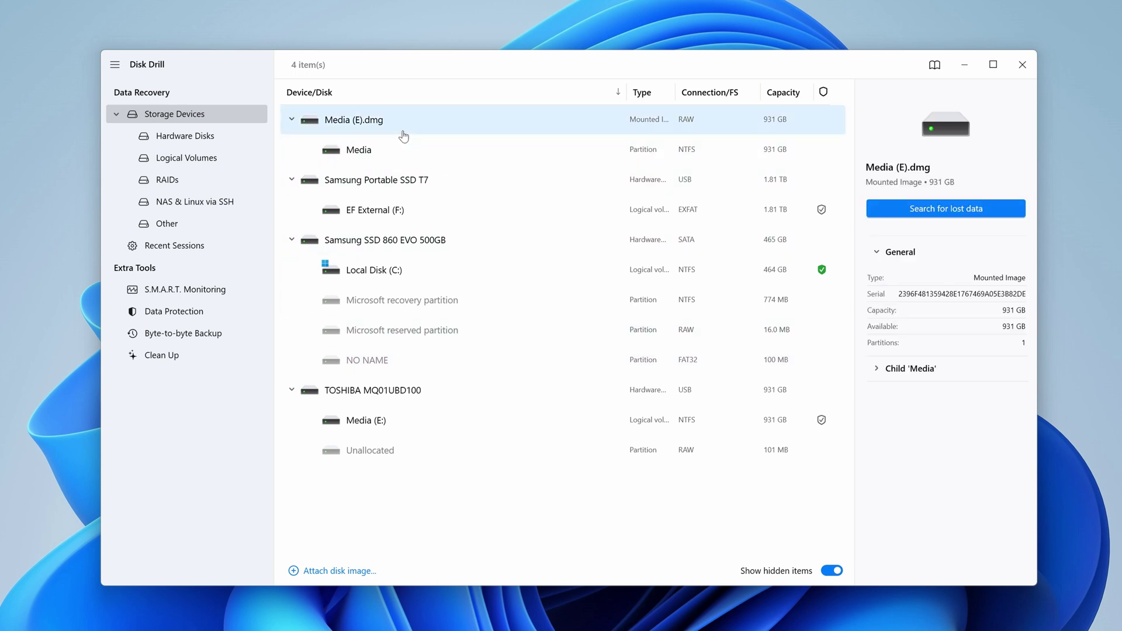
left_click(919, 212)
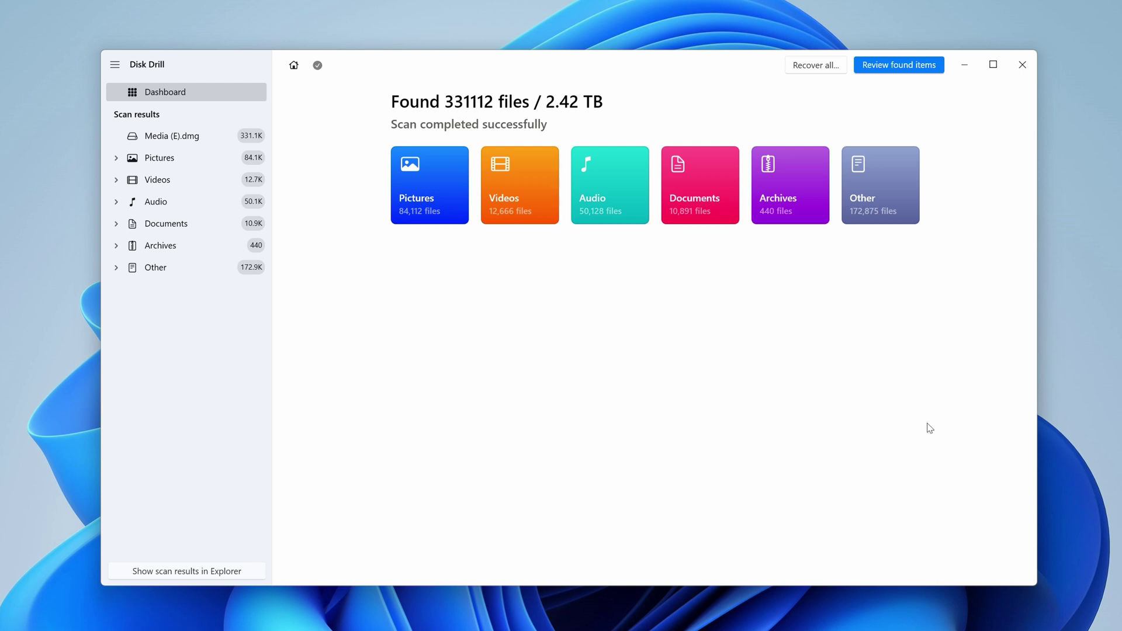
left_click(882, 69)
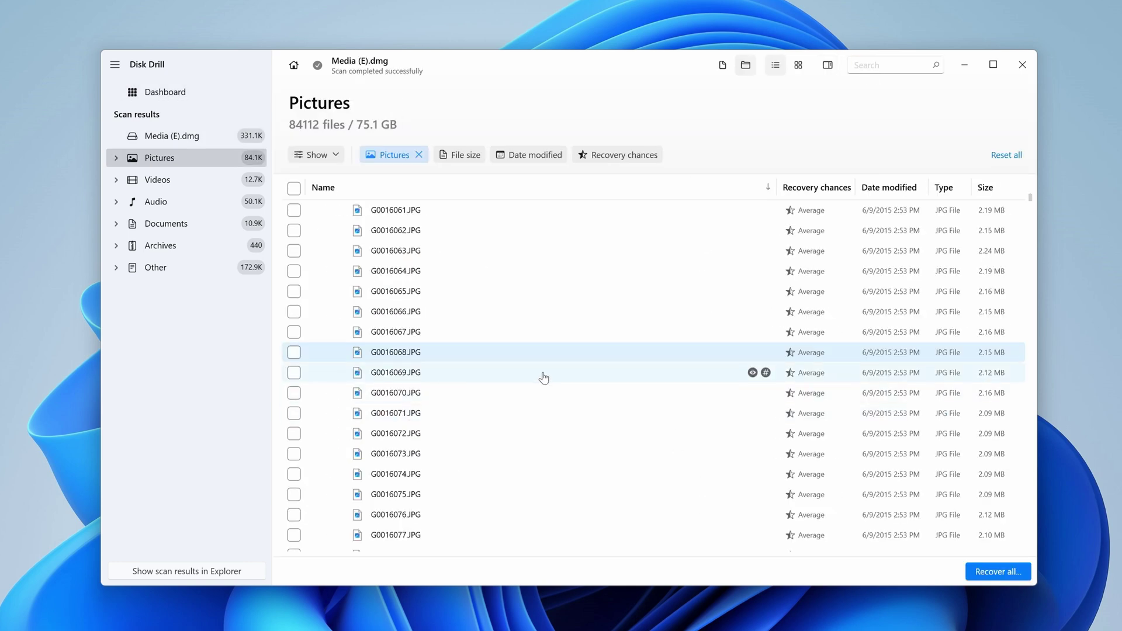
left_click(799, 68)
Preview the picture IMG_7071 in a larger view.
scroll(623, 390, "down", 2)
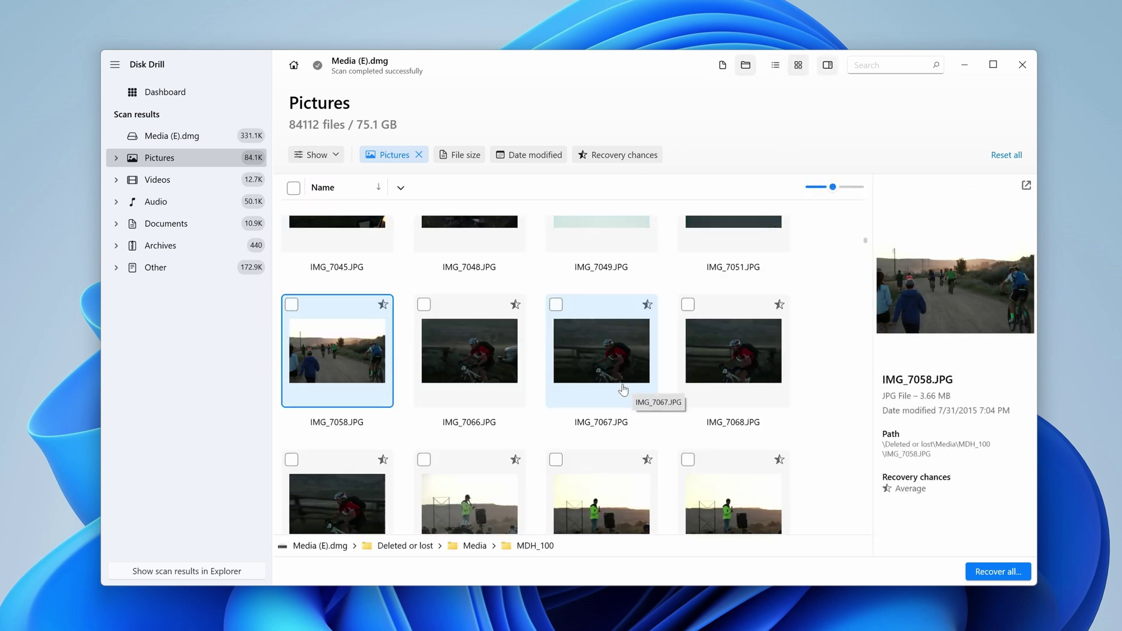
scroll(623, 390, "down", 1)
left_click(518, 442)
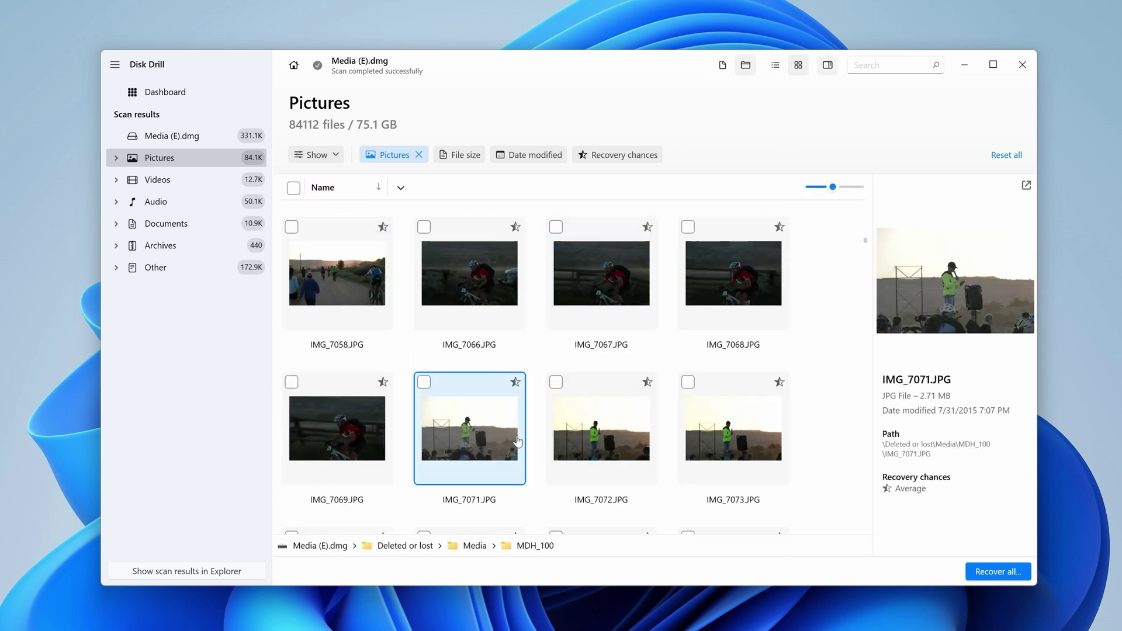
left_click(1025, 187)
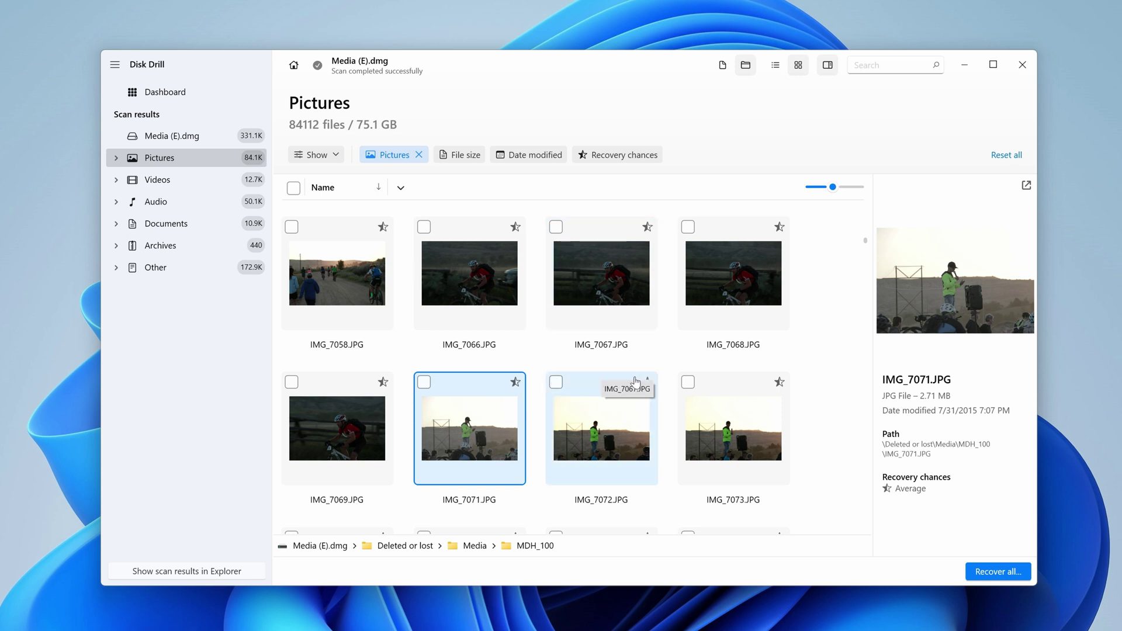
Mark nine pictures from IMG_7066 through IMG_7075 and start recovering them.
left_click(424, 227)
left_click(555, 227)
scroll(667, 234, "down", 2)
left_click(424, 382, "shift")
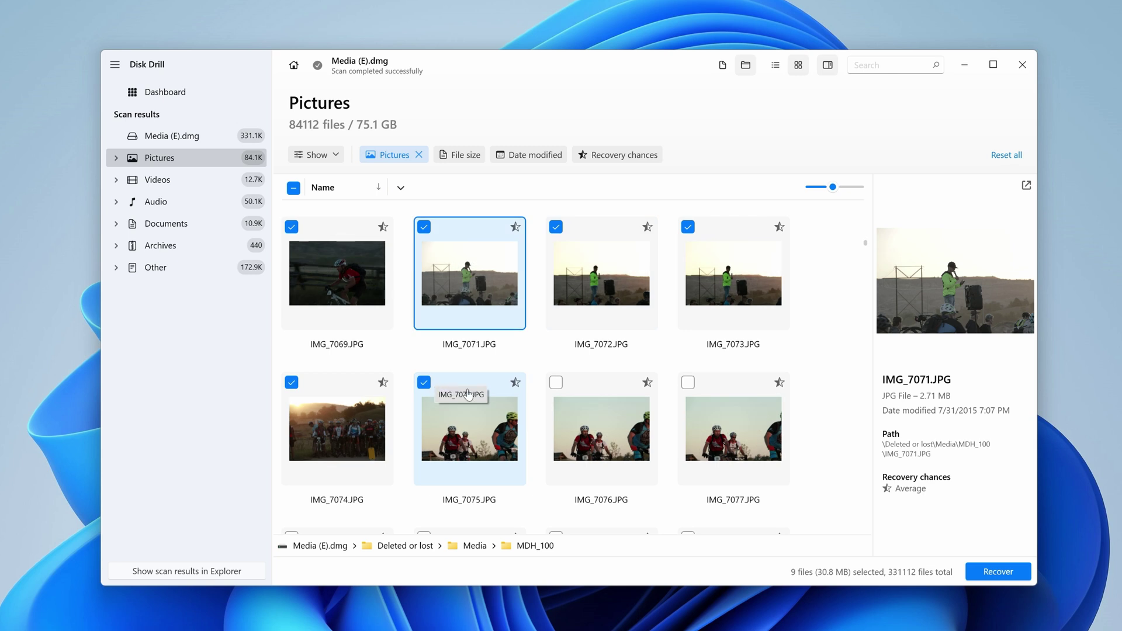
left_click(975, 572)
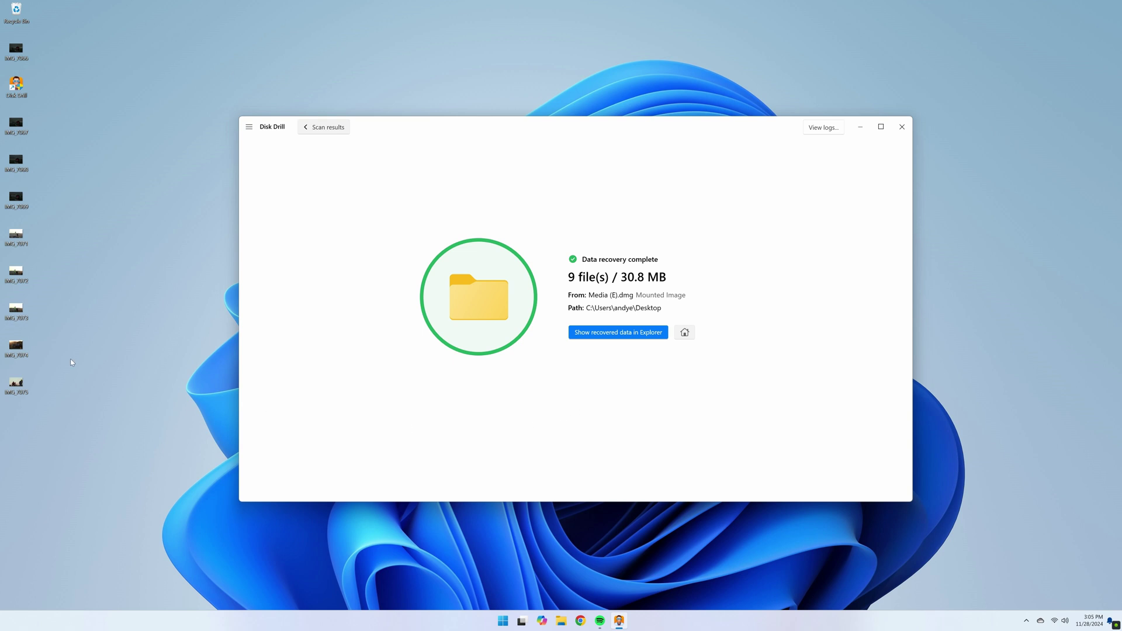
Open the recovered IMG_7074 on the desktop to check it.
double_click(7, 347)
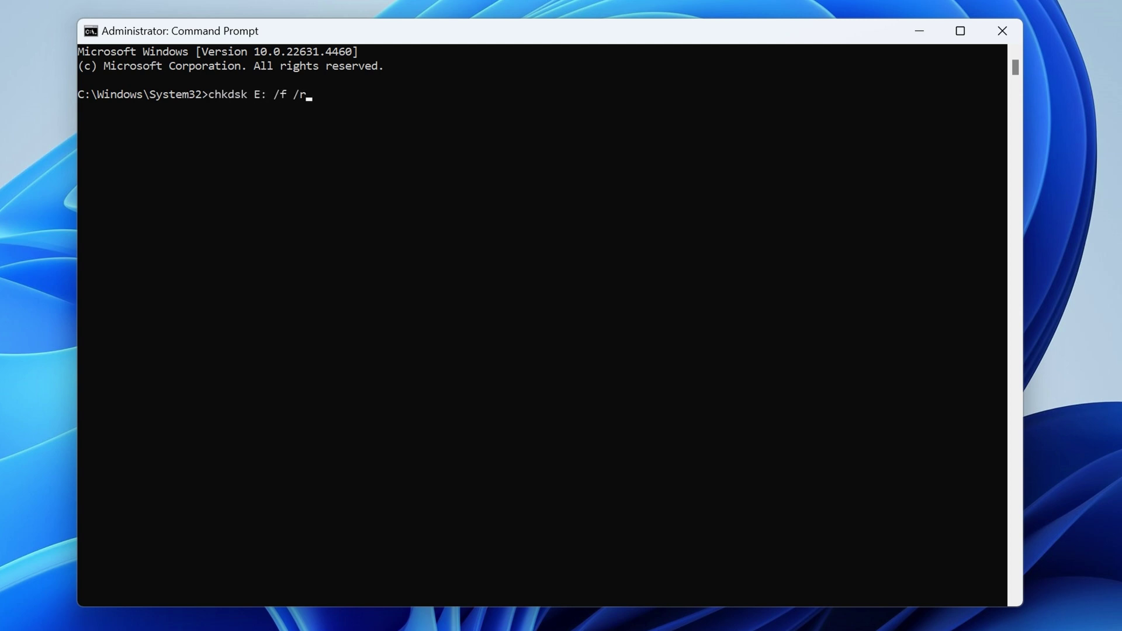
Execute the typed chkdsk E: /f /r command to repair drive E:.
key("Return")
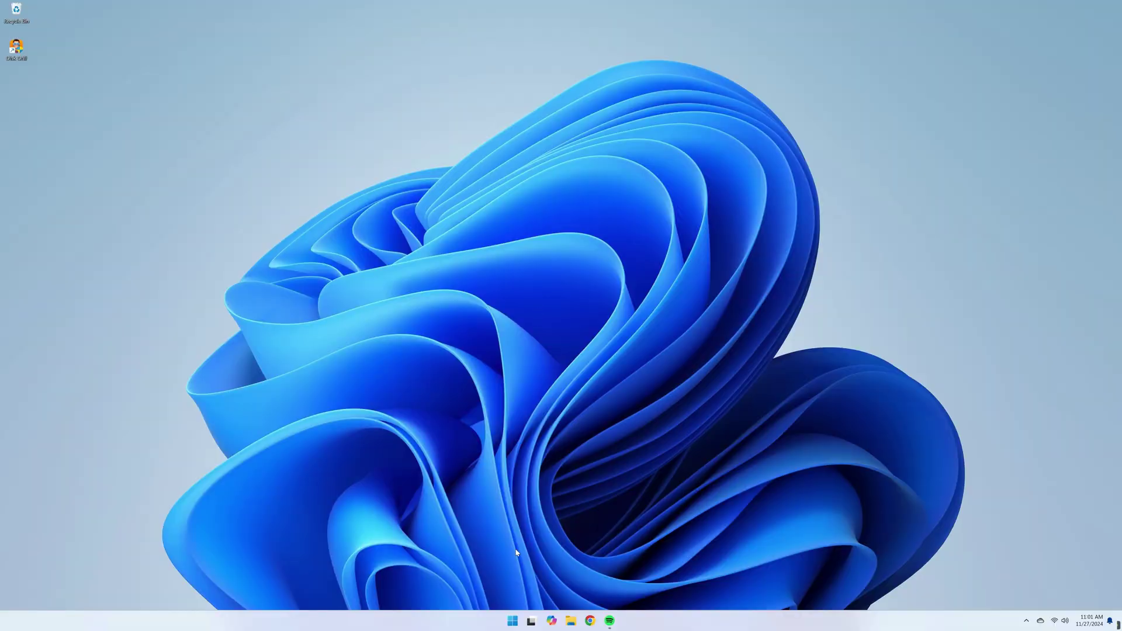
Launch Command Prompt as administrator from the Start search for cmd.
left_click(513, 621)
type("cmd")
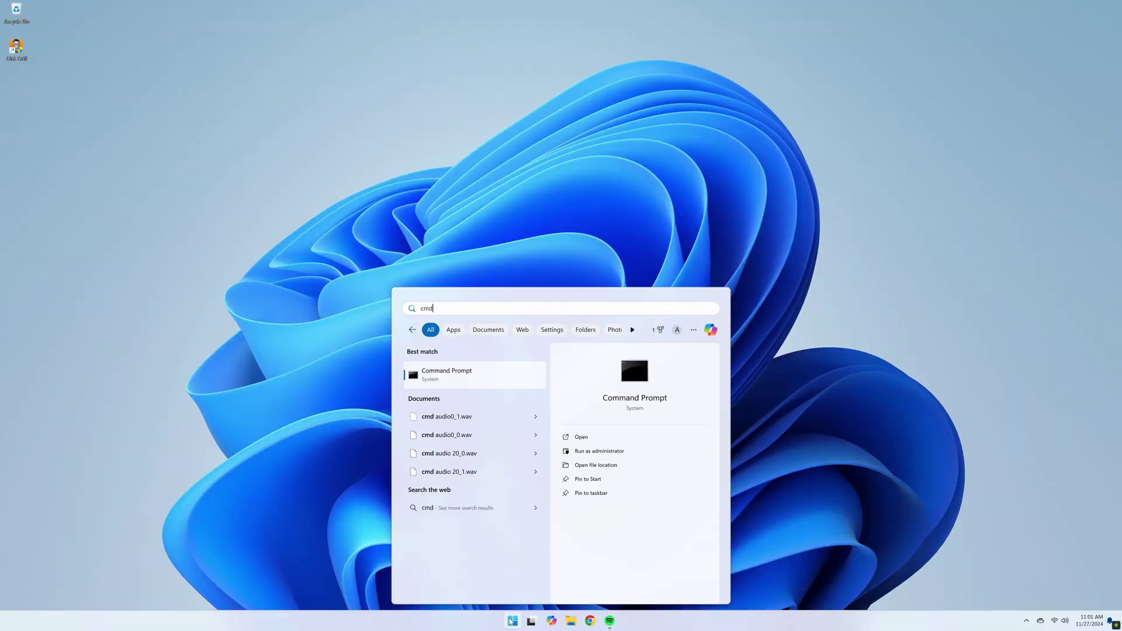
right_click(462, 378)
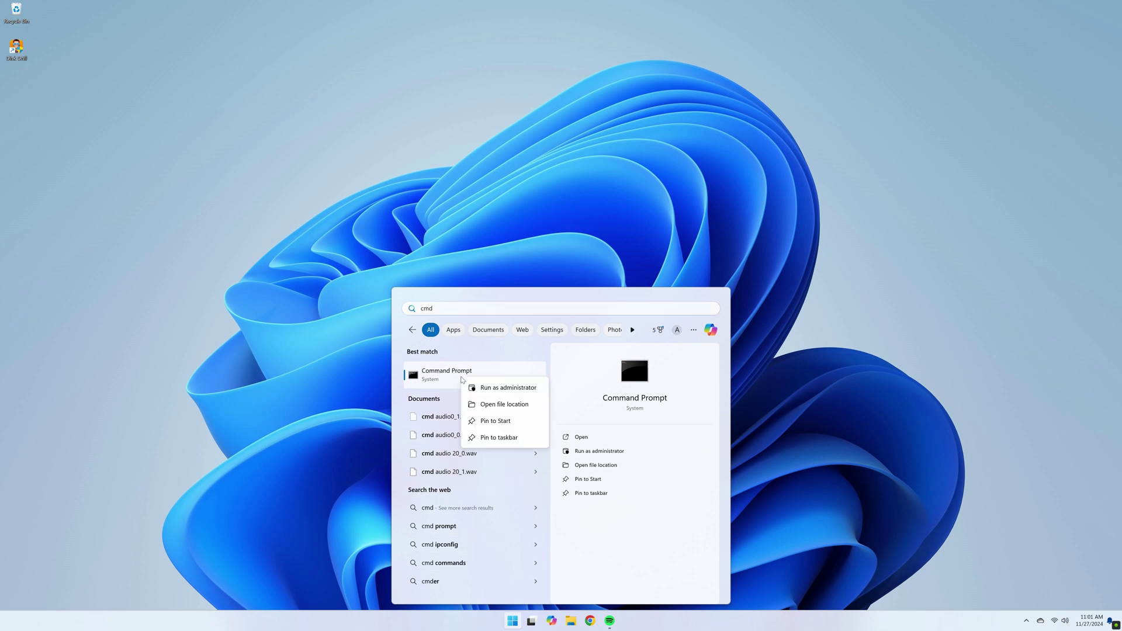
left_click(473, 388)
left_click(485, 378)
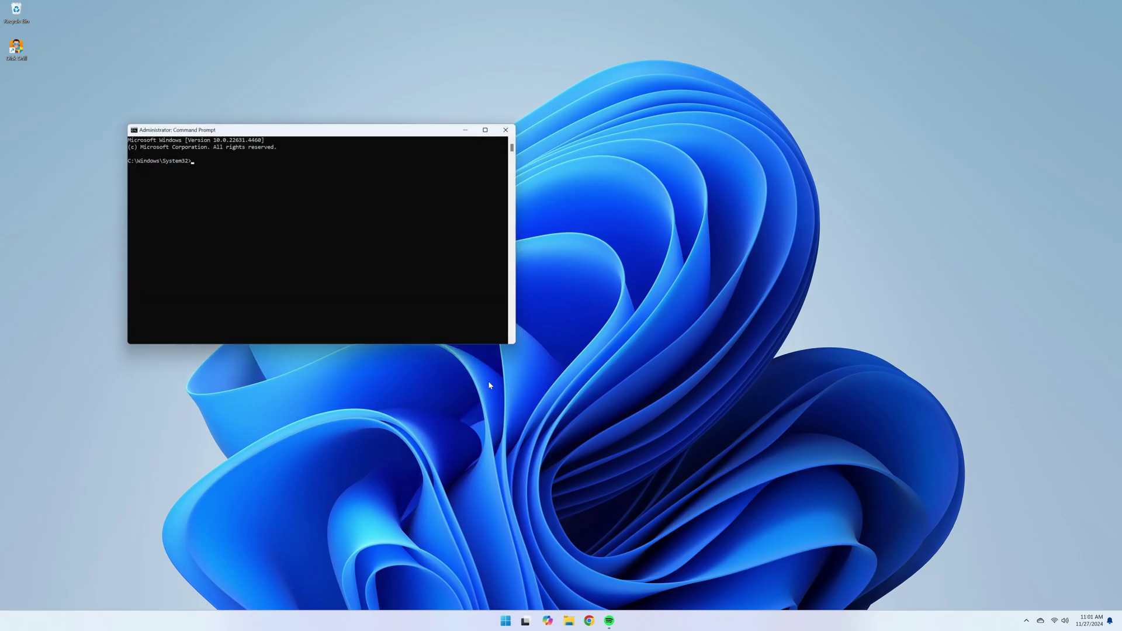
Run chkdsk E: /f /r in the administrator Command Prompt.
left_click_drag(385, 134, 630, 220)
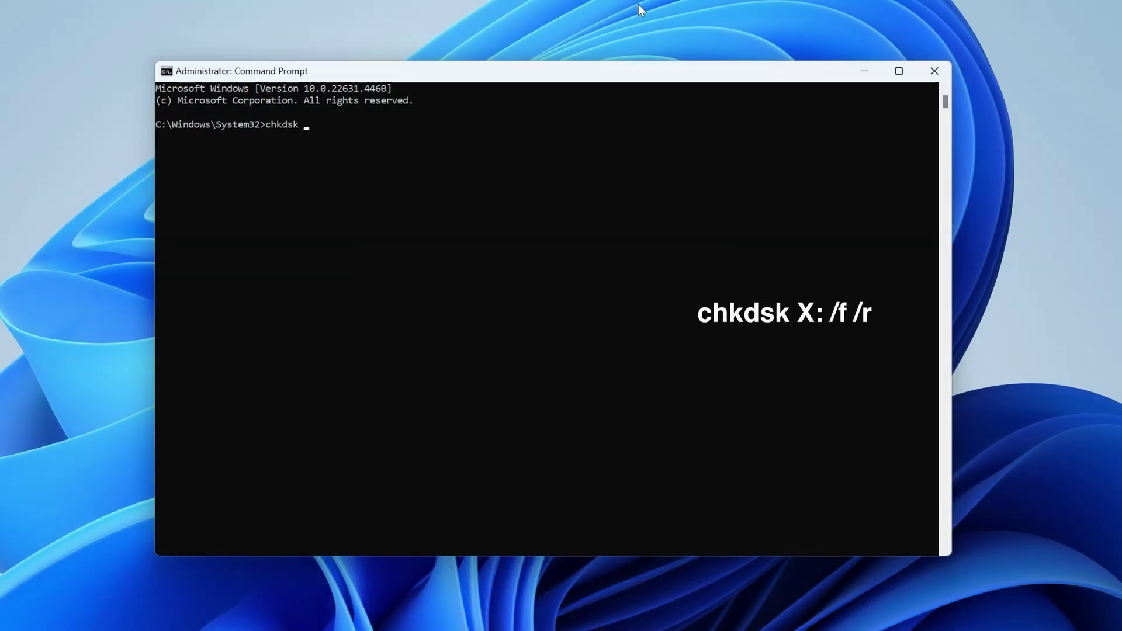
type("chkdsk E: /f /r")
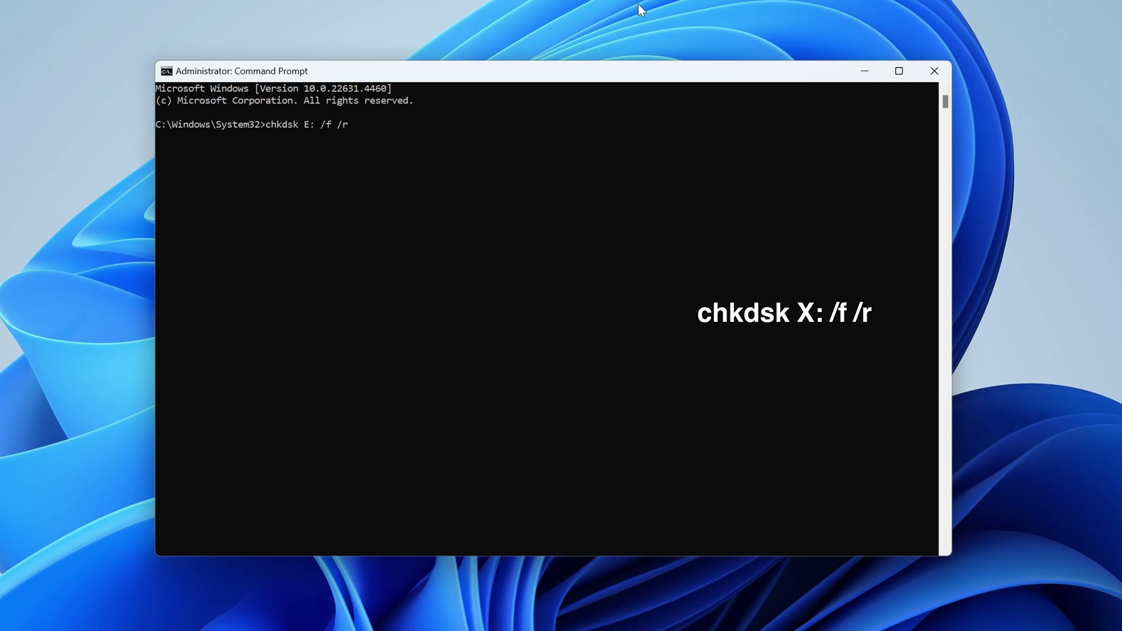
key("Return")
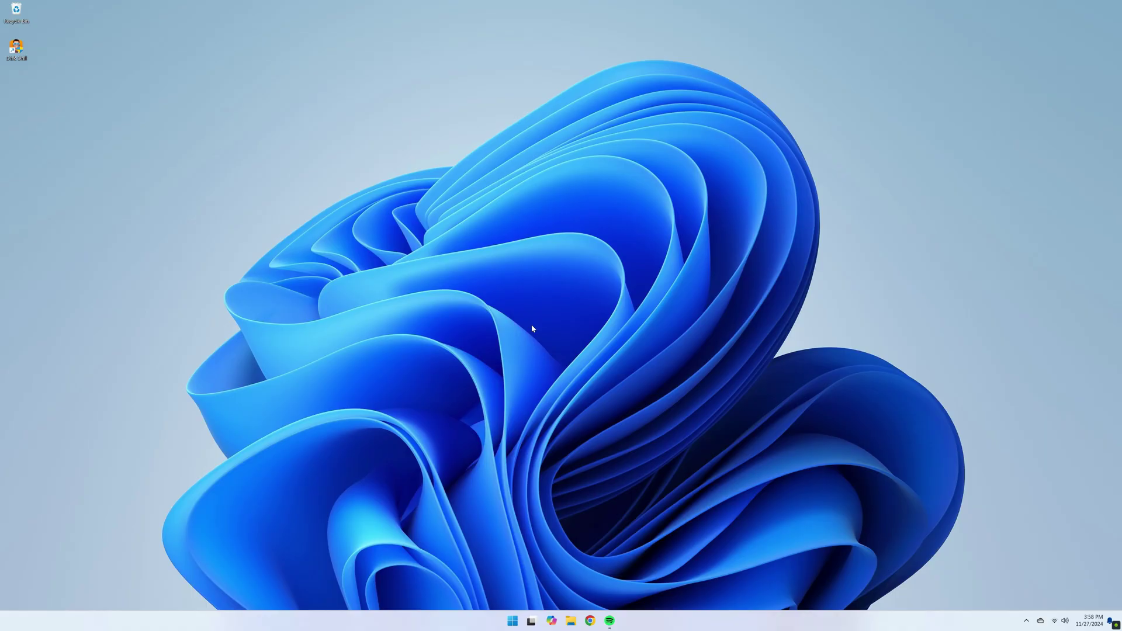
Launch Command Prompt as administrator from the Start search for cmd.
left_click(515, 624)
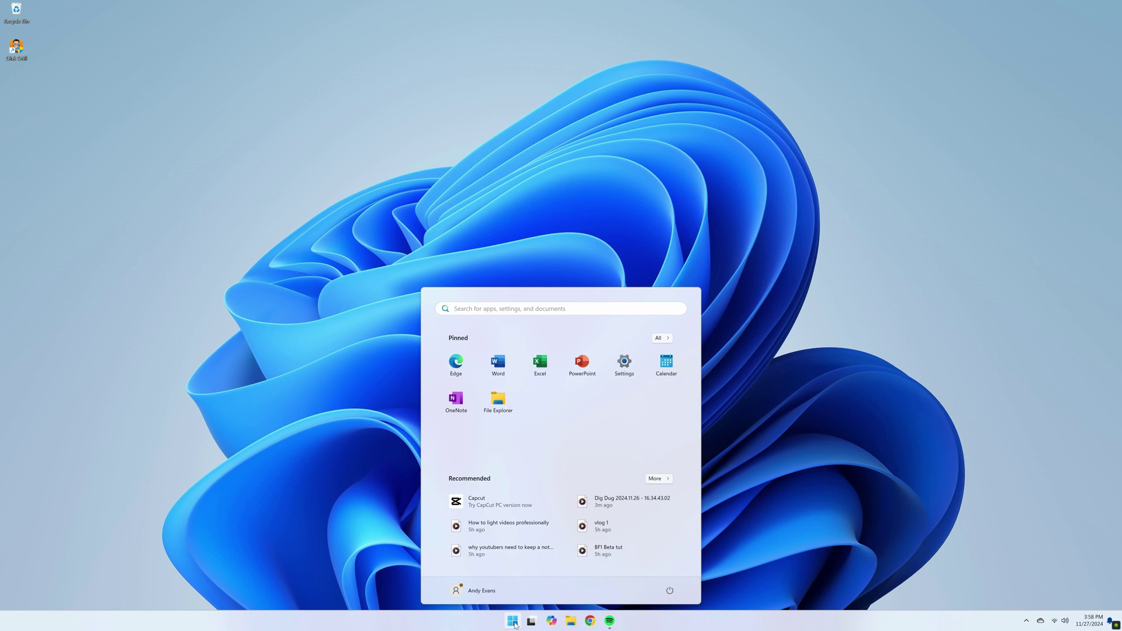
type("cmd")
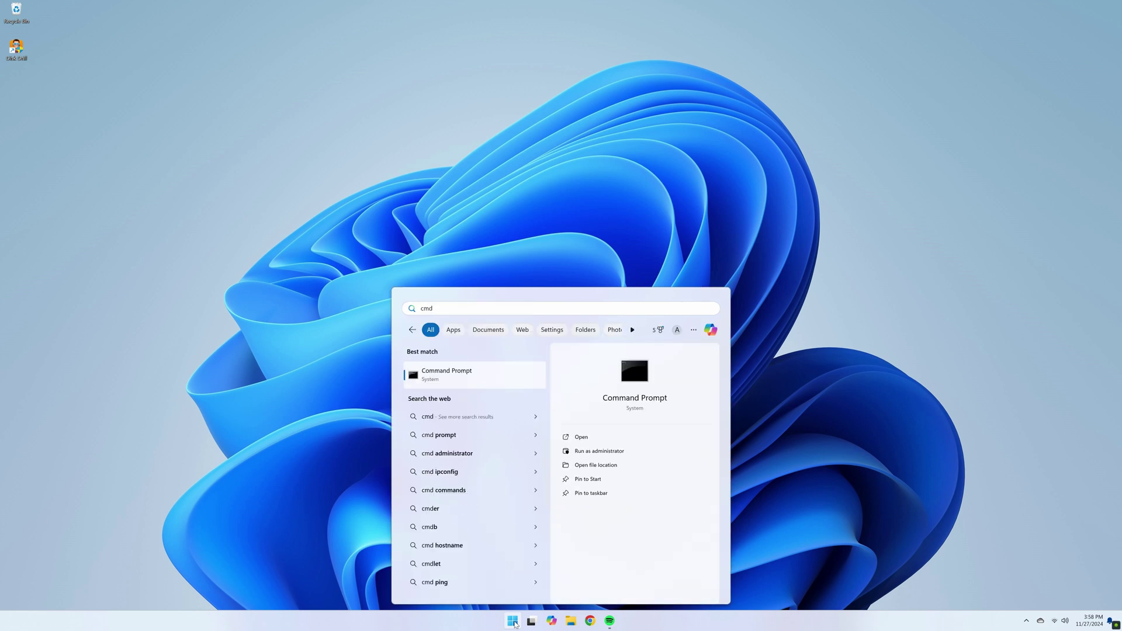
right_click(473, 376)
left_click(482, 385)
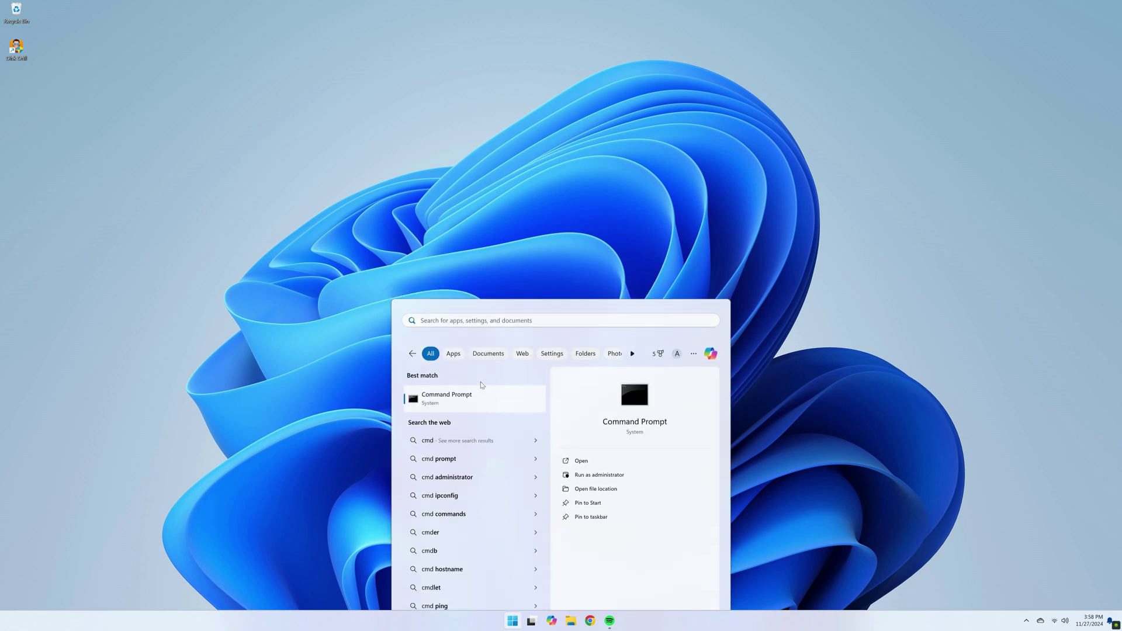
left_click(502, 380)
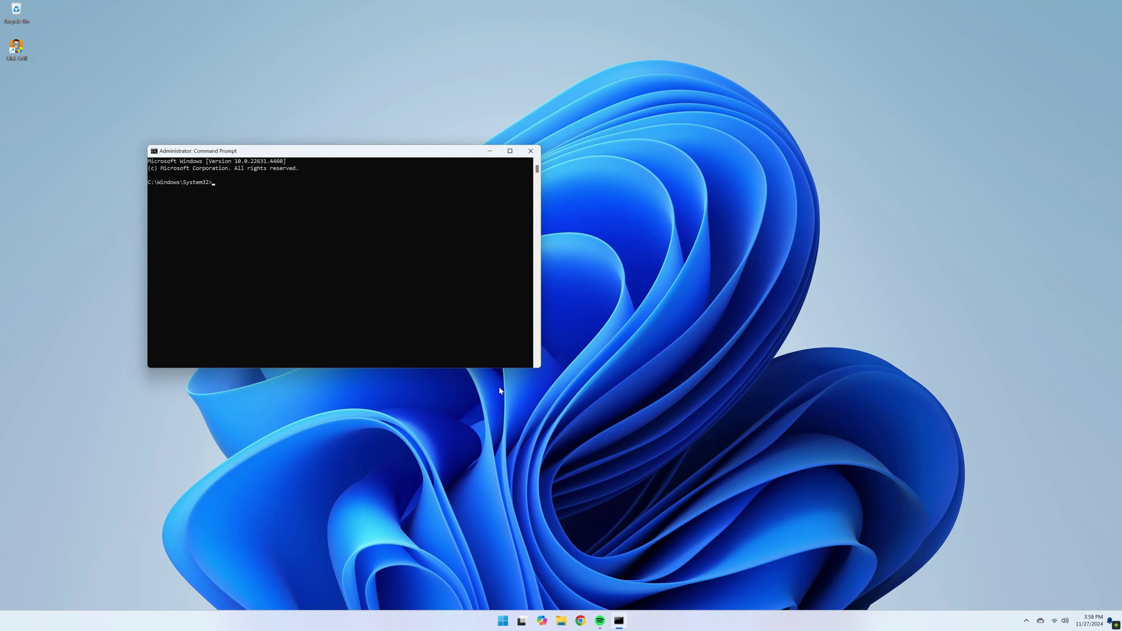
left_click_drag(395, 151, 574, 218)
Start diskpart, list the disks and select disk 1.
type("diskpart")
key("Return")
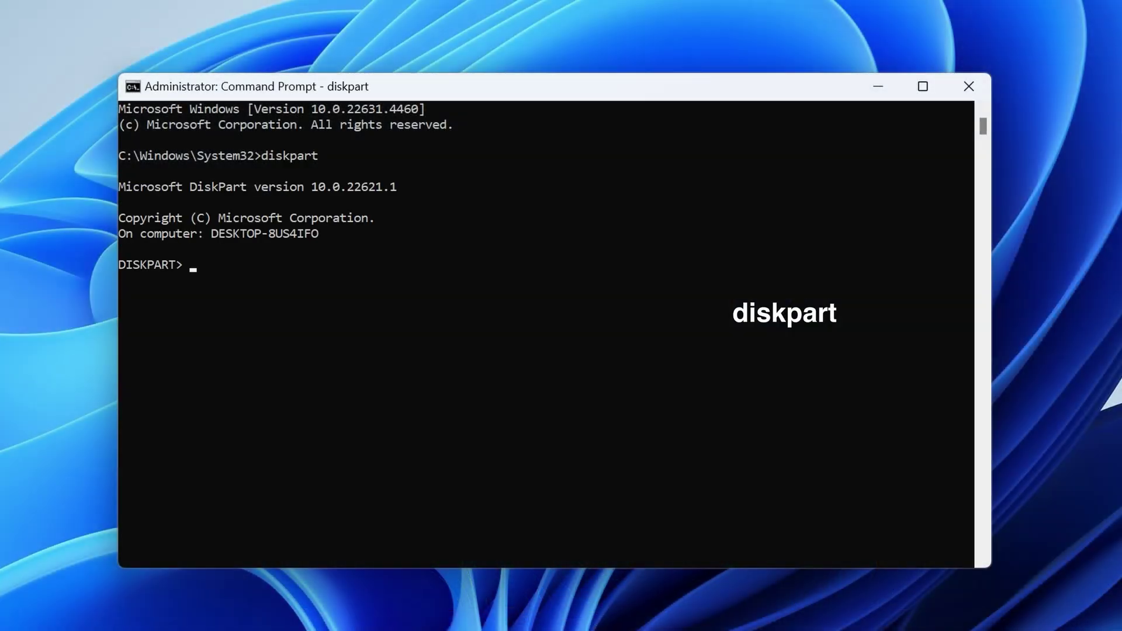
type("list disk")
key("Return")
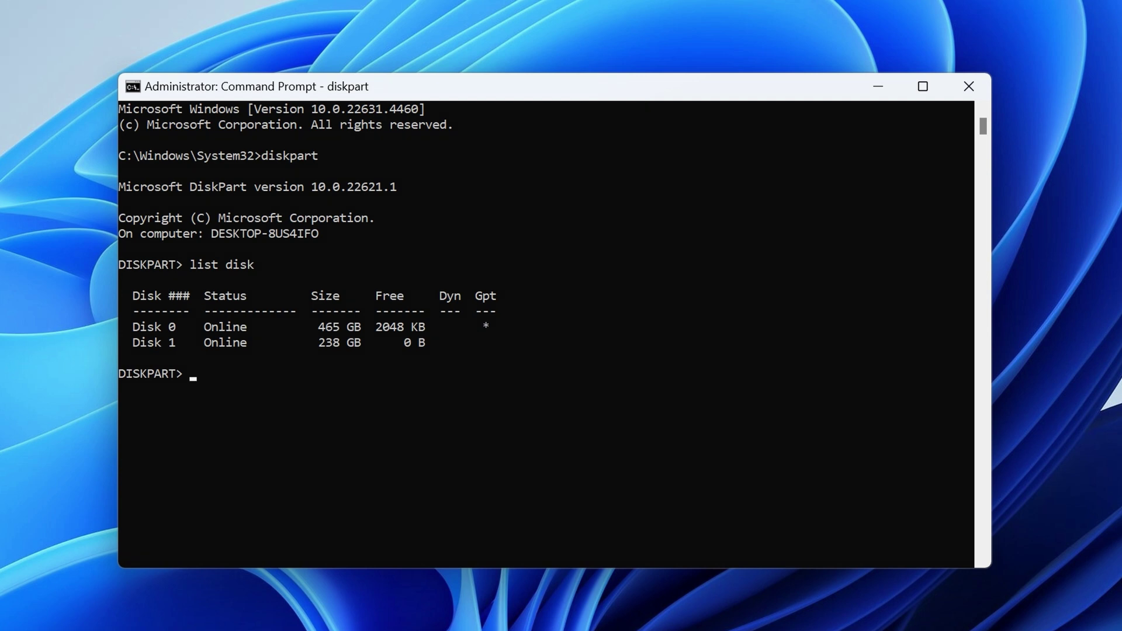
type("sele")
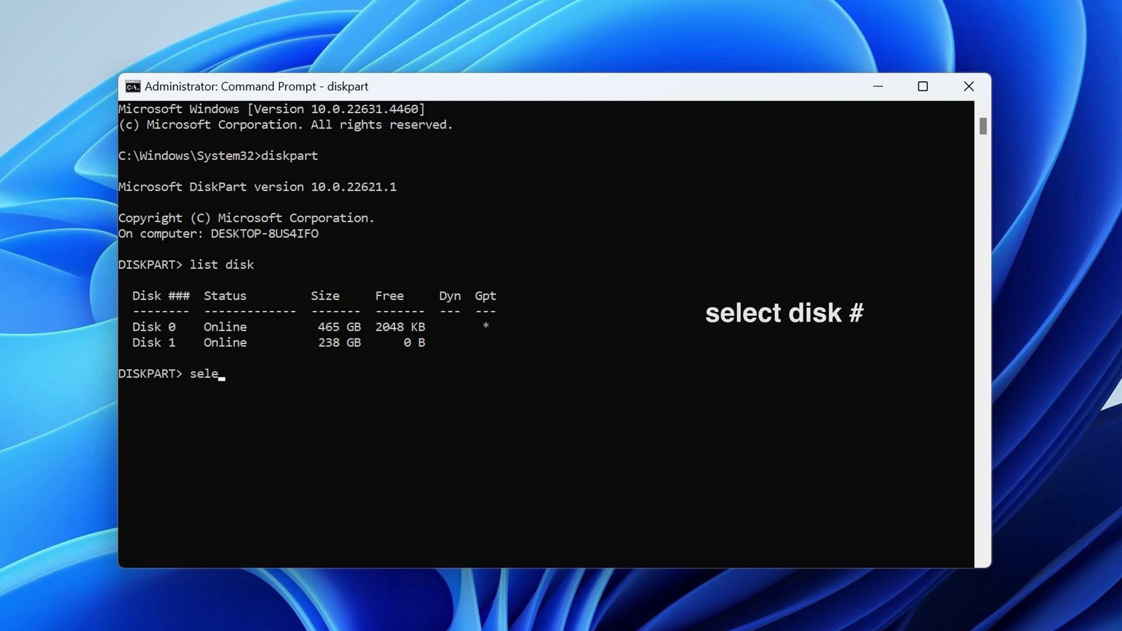
type("ct disk 1")
key("Return")
Clean disk 1, create an active primary partition, and quick-format it as NTFS.
type("clean")
key("Return")
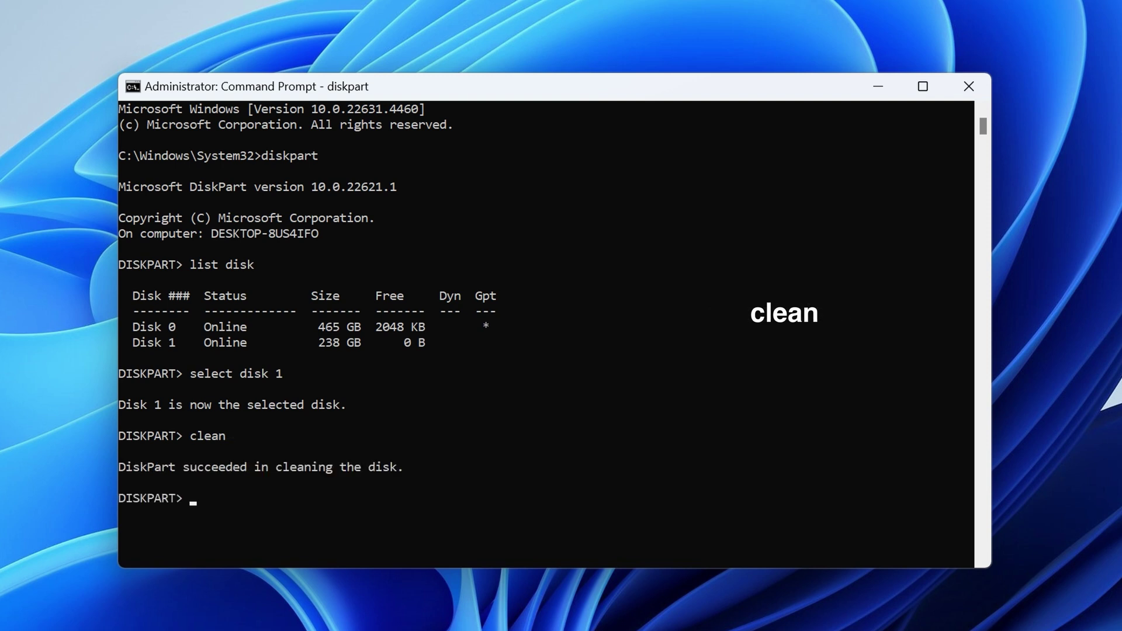
type("create partition primary")
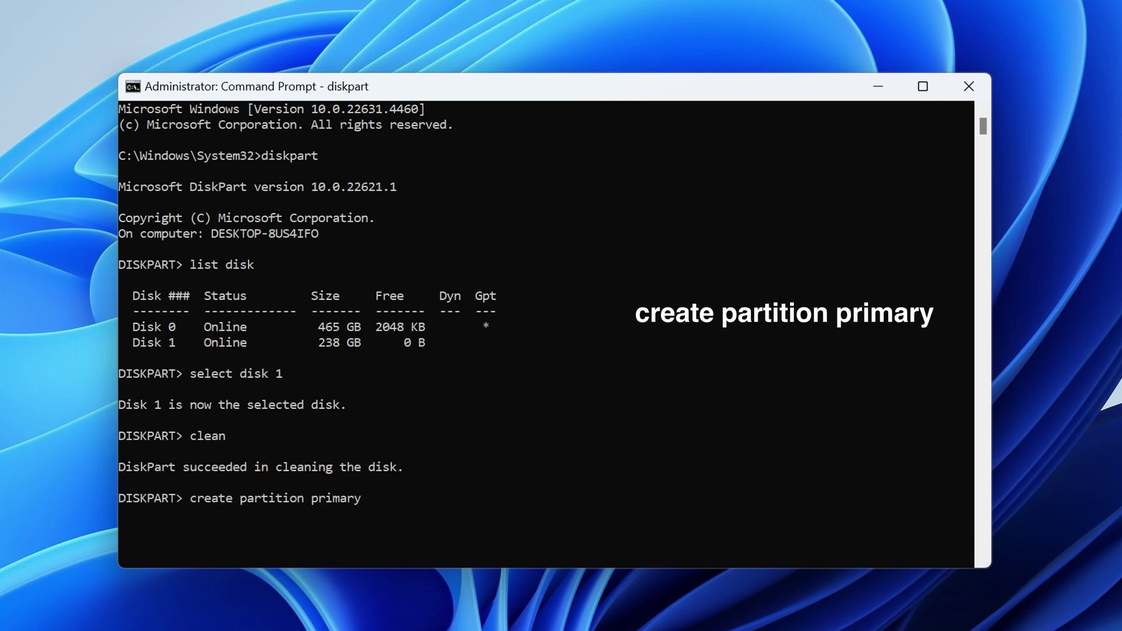
type("active")
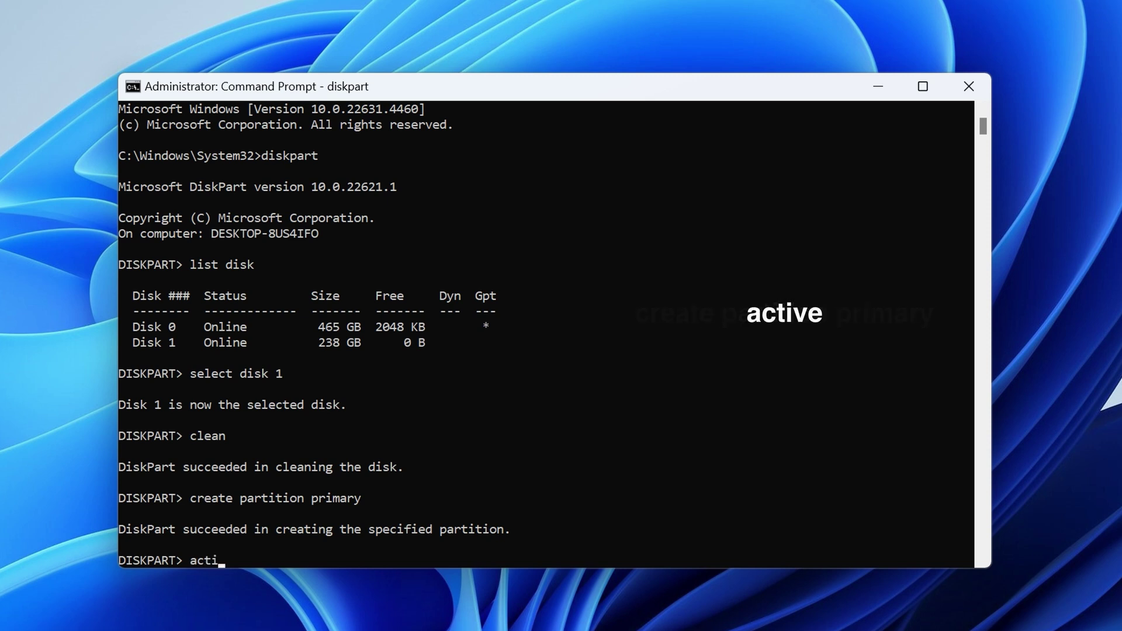
key("Return")
type("format fs=nt")
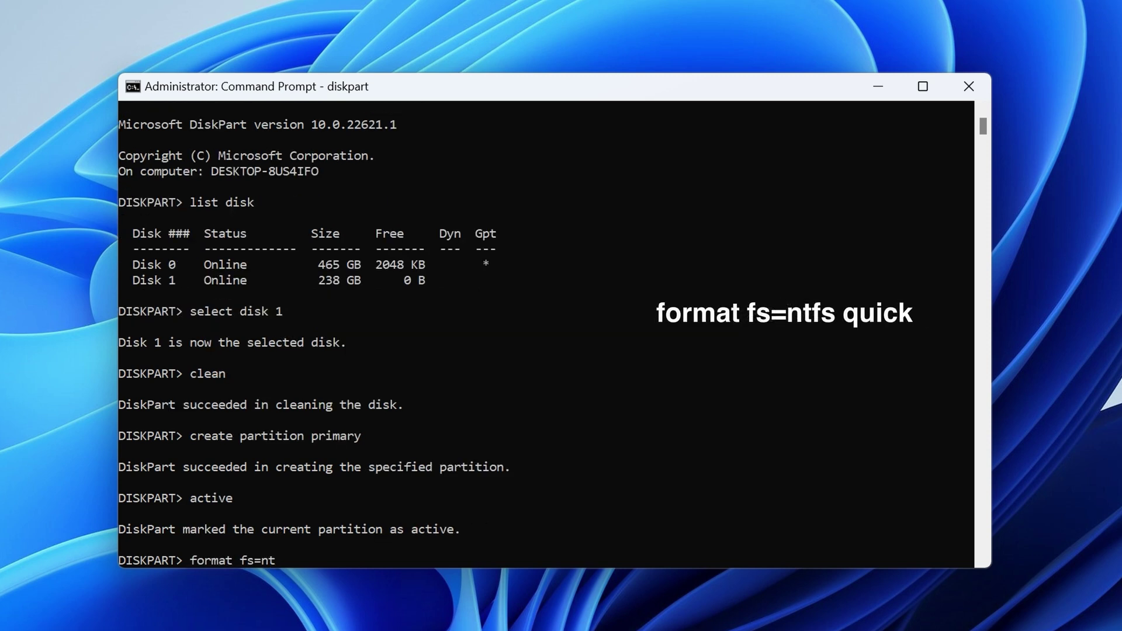
type("fs quick")
key("Return")
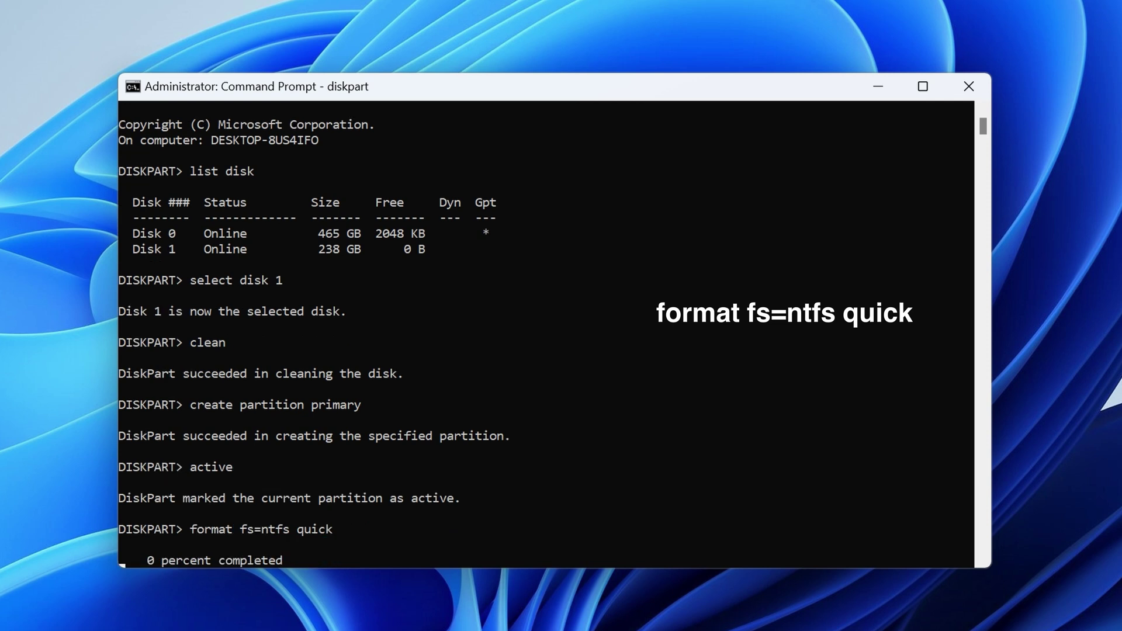